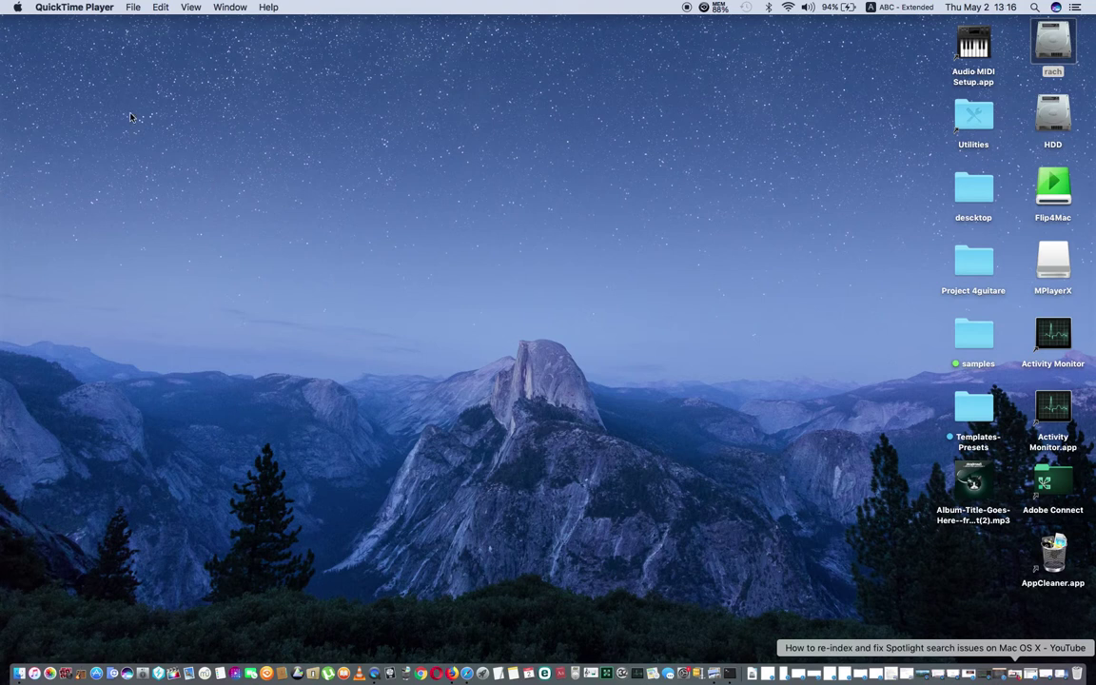
Step: Open the Spotlight settings in System Preferences and look through the search result categories
left_click(17, 8)
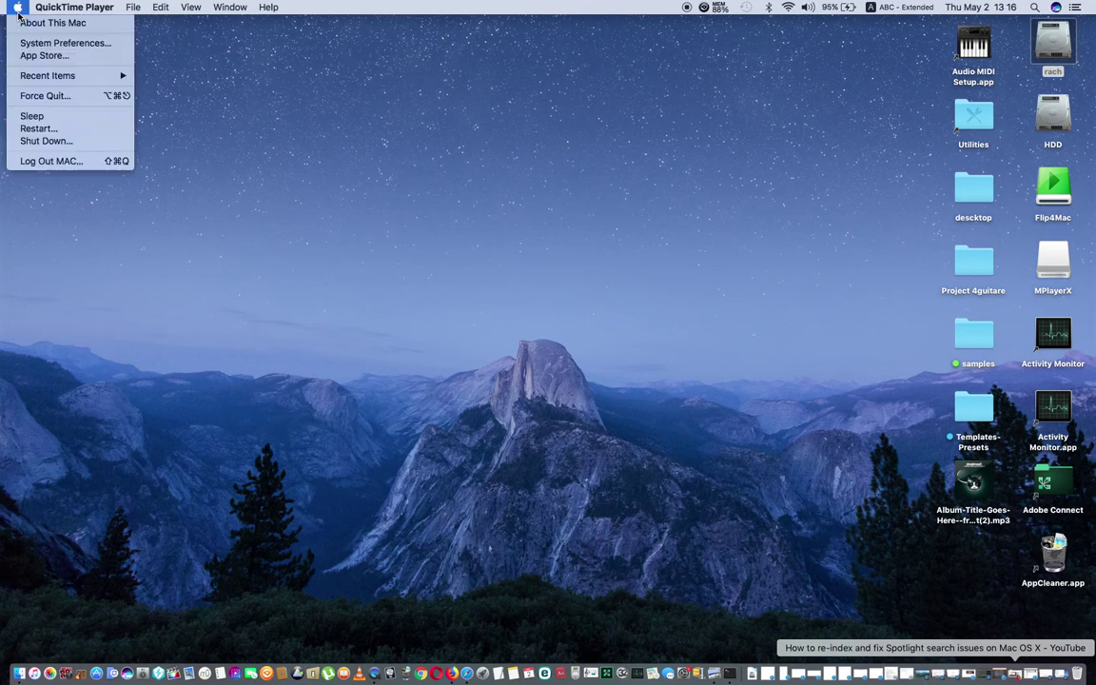
left_click(69, 44)
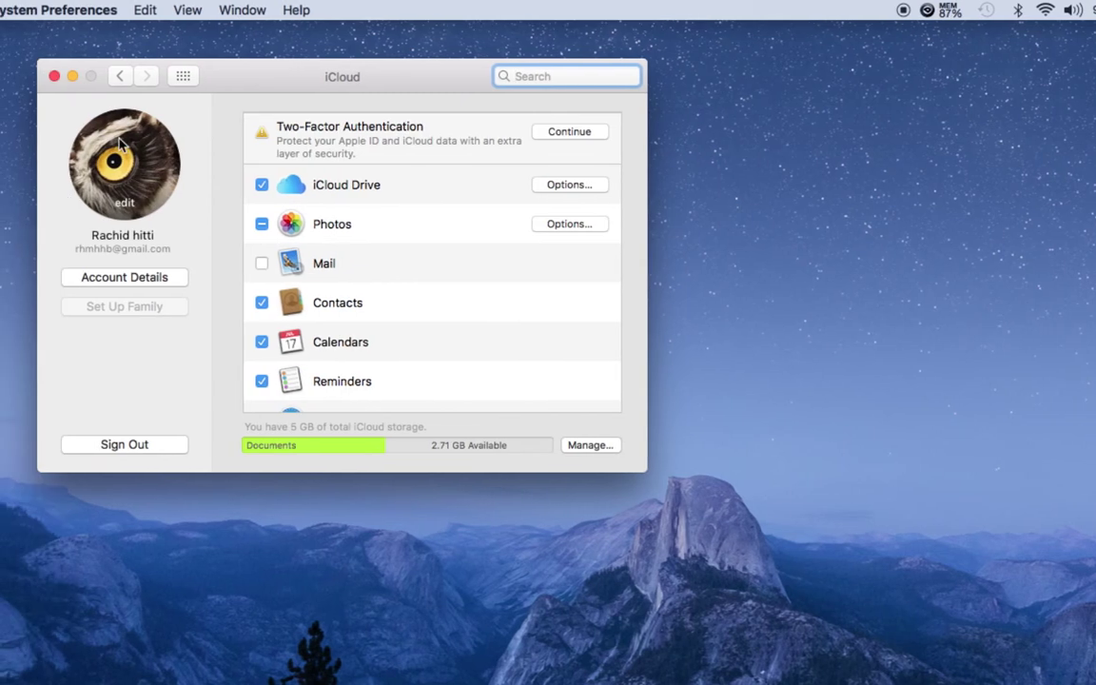
left_click(126, 74)
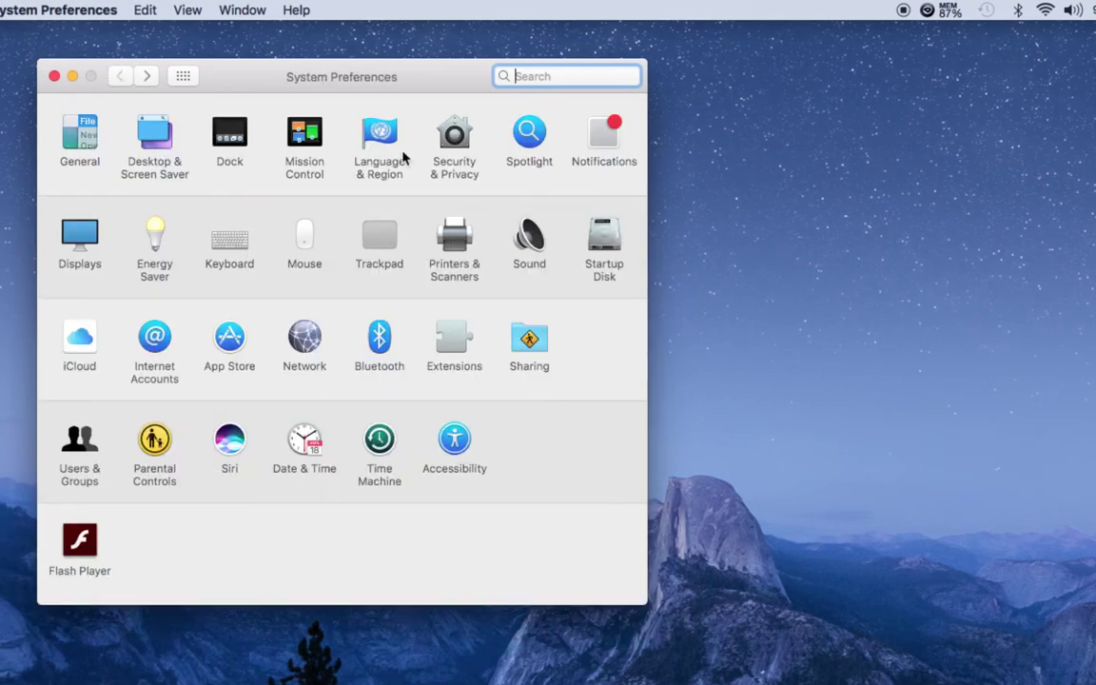
left_click(529, 138)
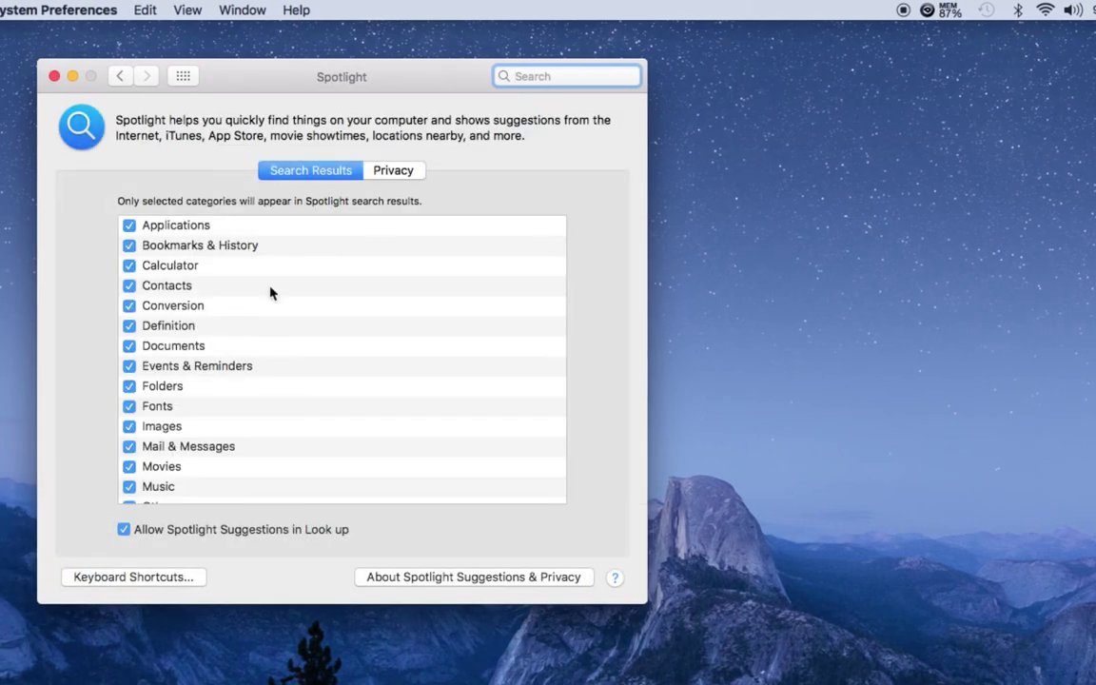
scroll(233, 340, "down", 1)
scroll(233, 338, "down", 3)
scroll(233, 337, "up", 4)
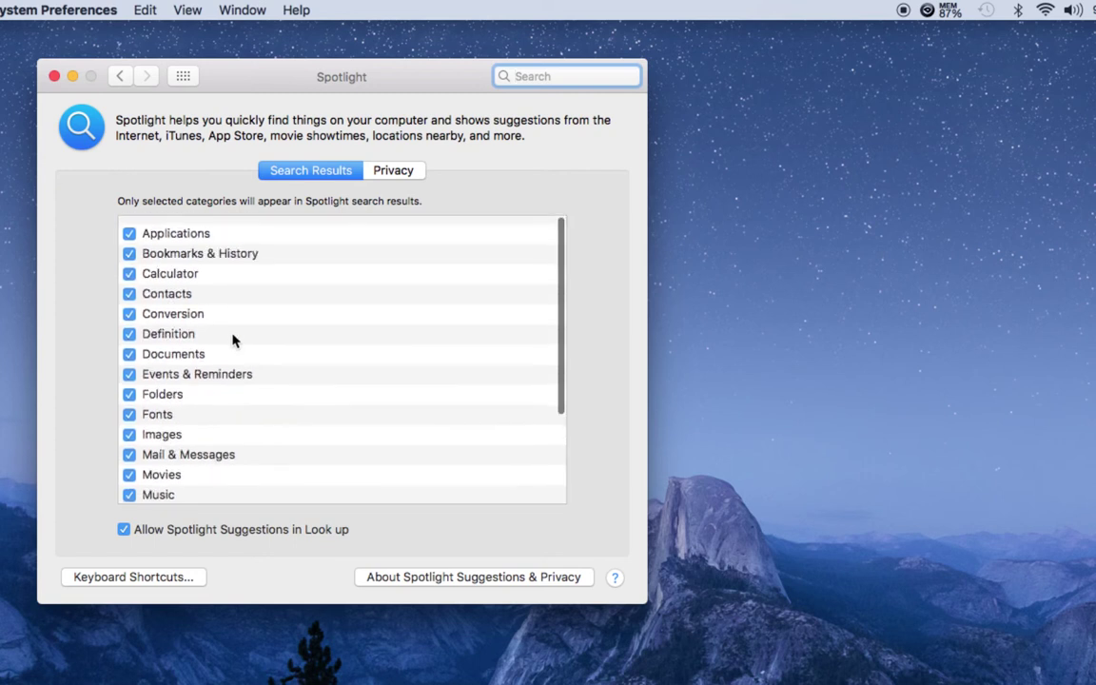
Step: Switch the Contacts category off and back on in the Spotlight search results list
left_click(128, 287)
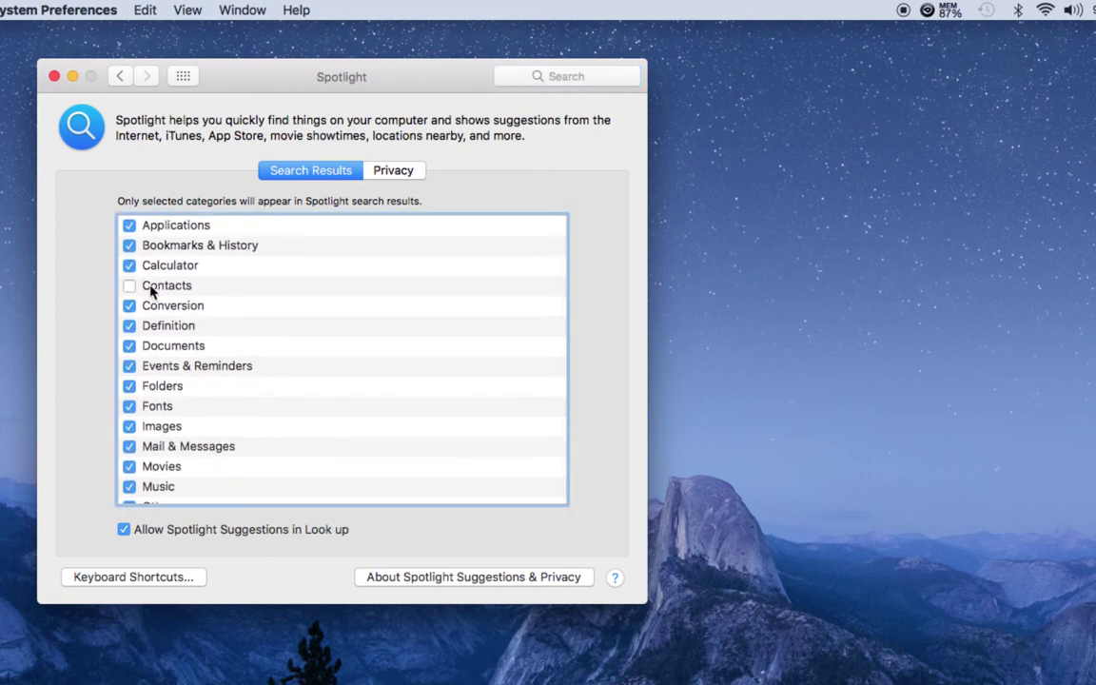
left_click(130, 288)
left_click(129, 288)
left_click(129, 287)
scroll(373, 353, "down", 5)
scroll(373, 353, "up", 5)
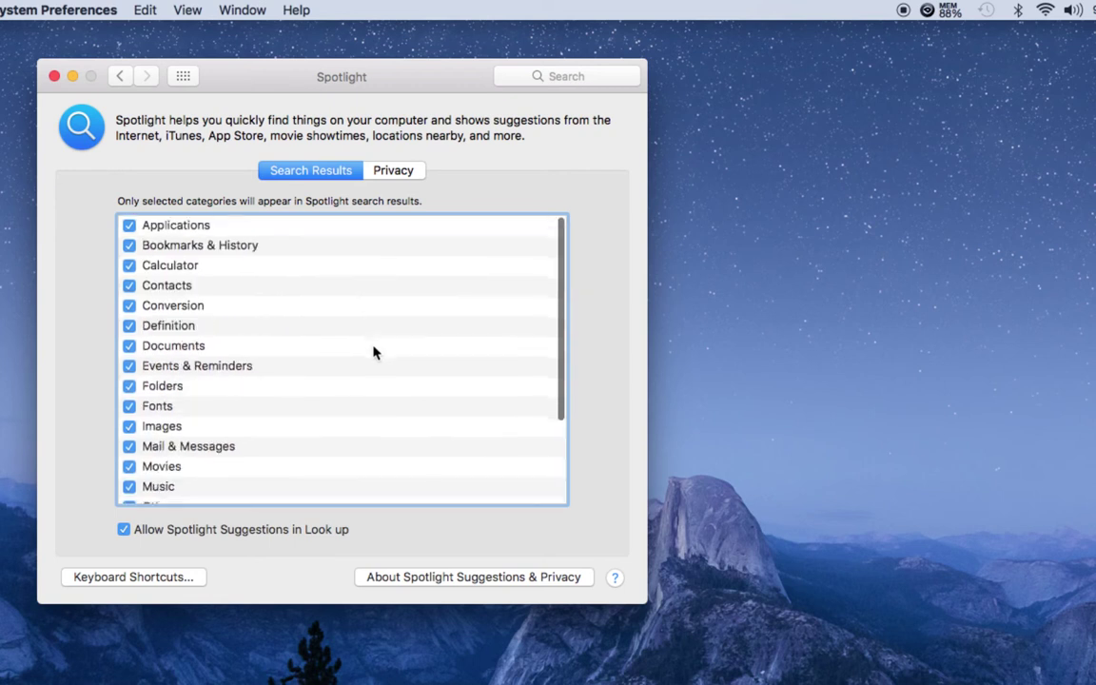
Step: Show the locations Spotlight is prevented from searching and select the rach disk among them
left_click(391, 171)
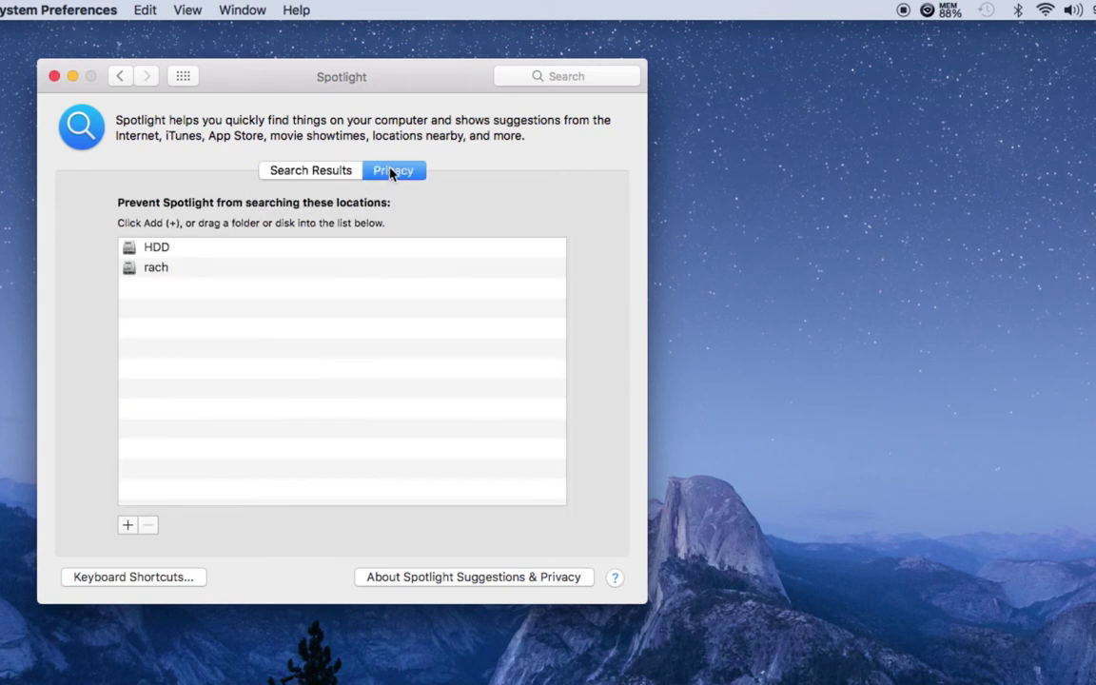
left_click(165, 271)
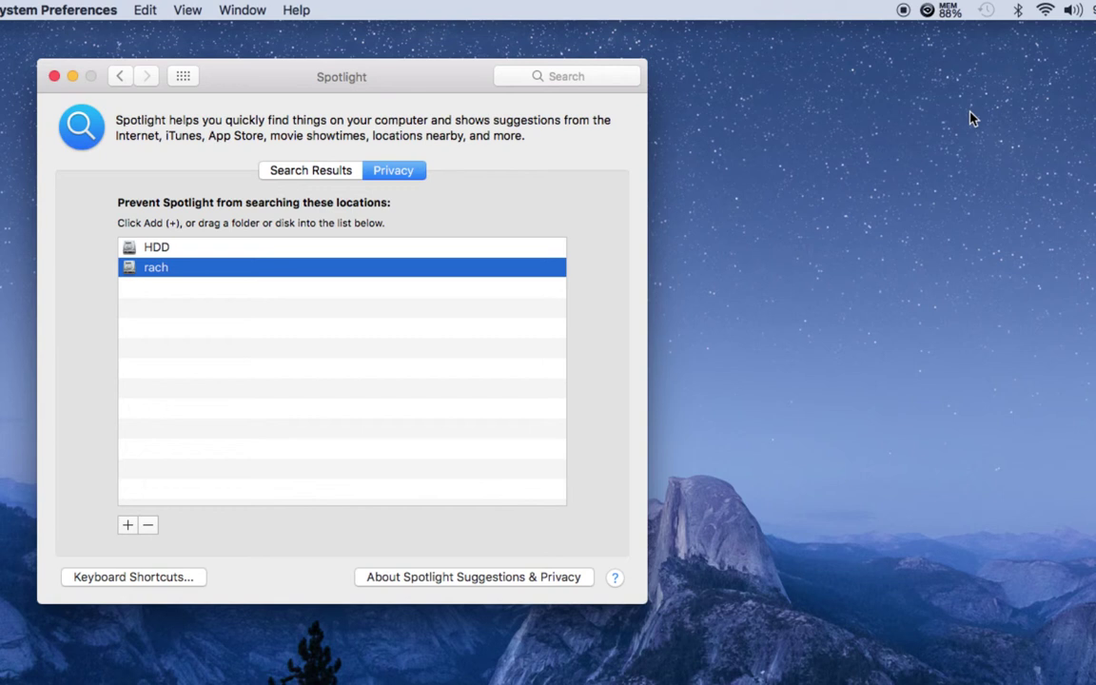
left_click_drag(971, 118, 1004, 208)
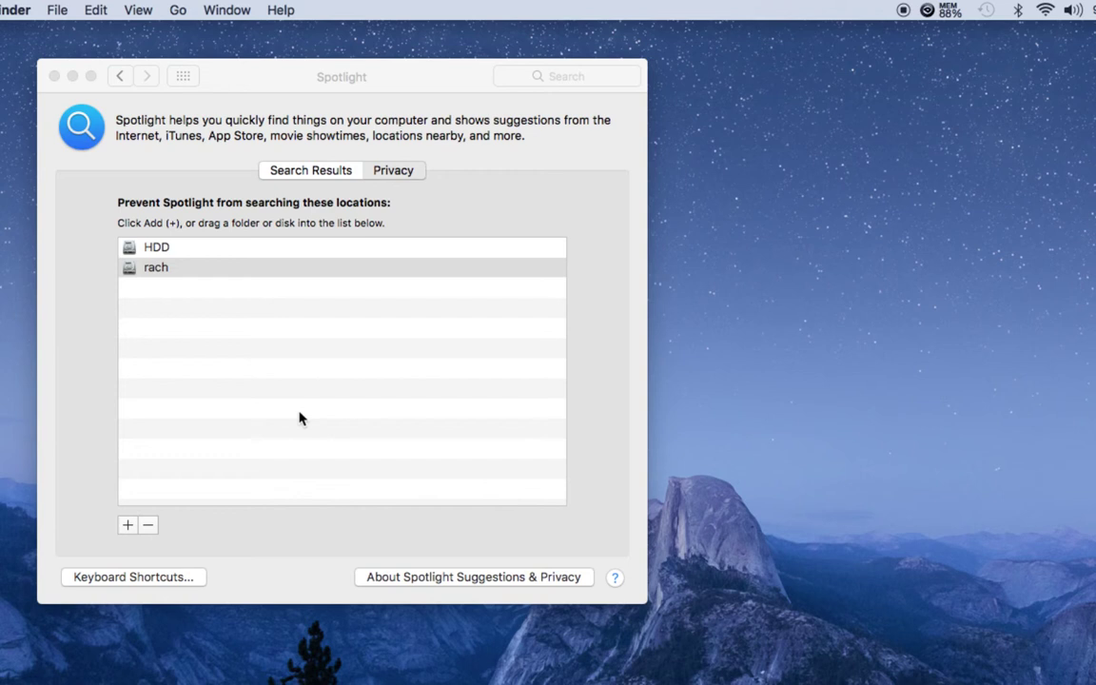
Step: Try to add the startup volume rach to Spotlight's excluded locations, confirming the exclusion
left_click(129, 528)
left_click(127, 527)
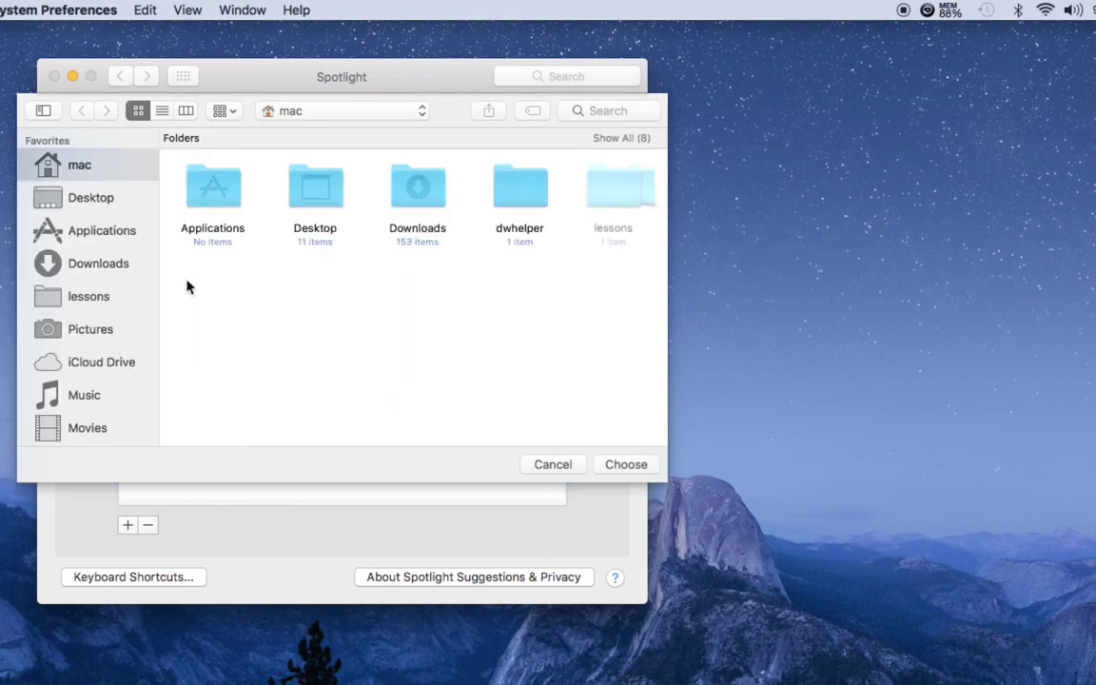
scroll(107, 288, "down", 10)
scroll(107, 291, "up", 3)
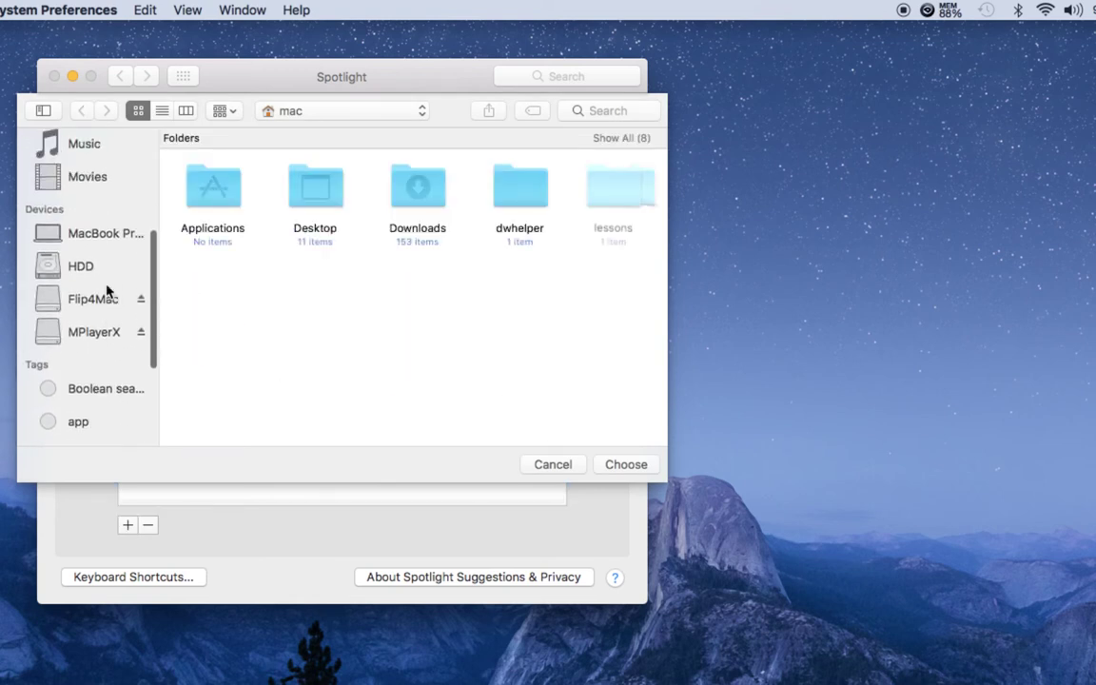
left_click(103, 241)
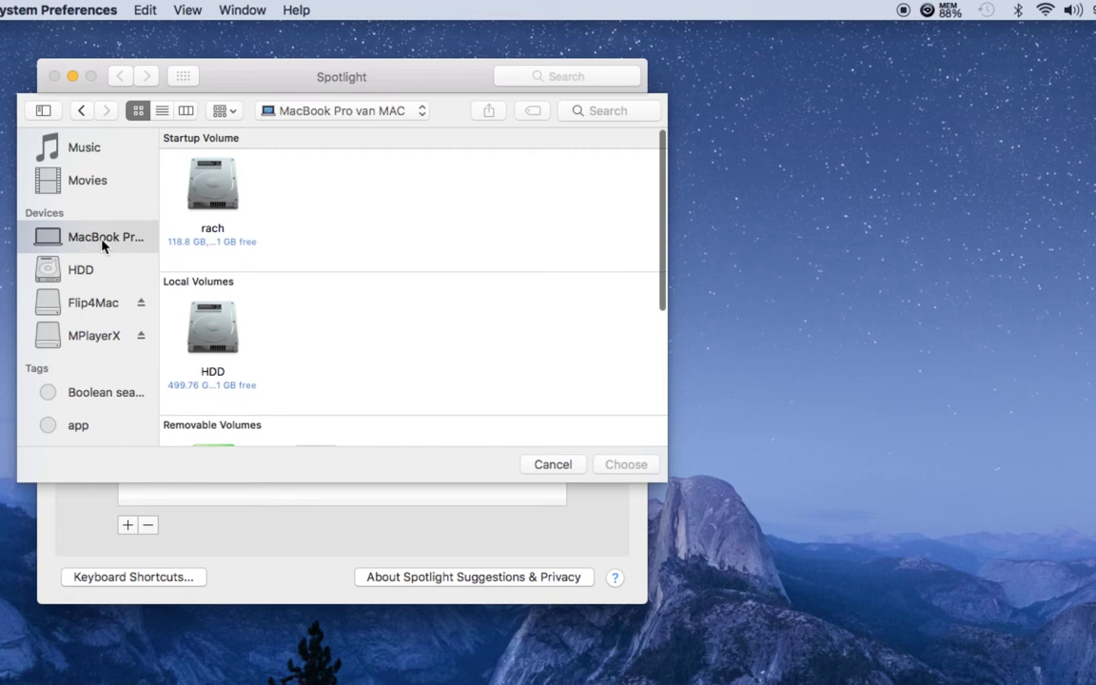
left_click(227, 198)
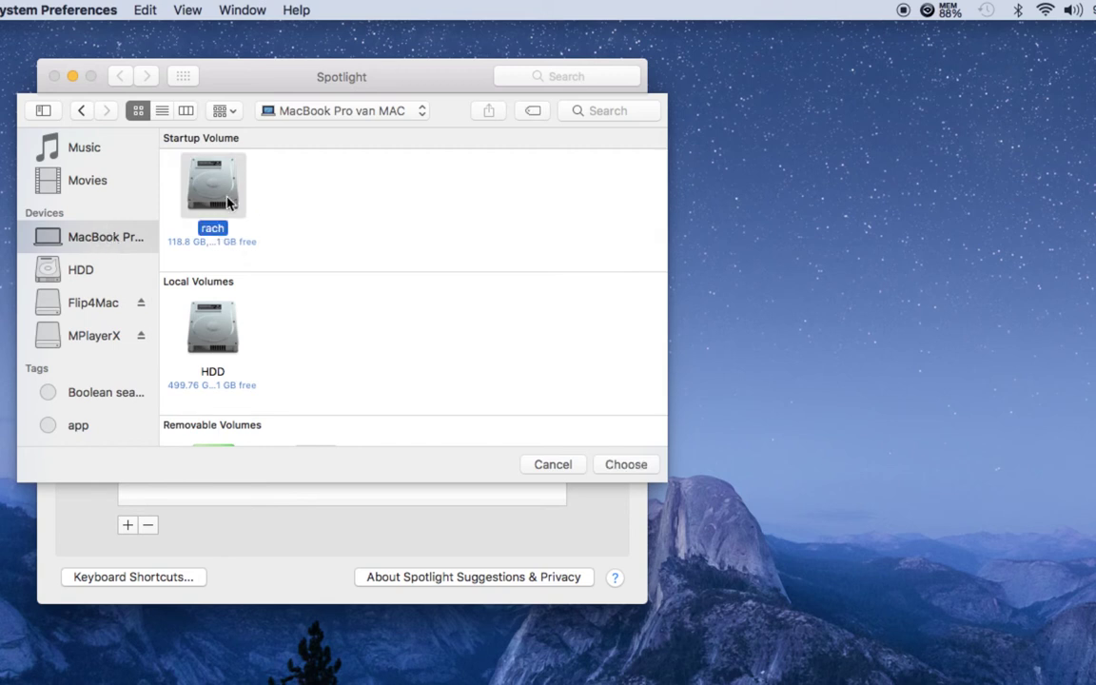
left_click(211, 323)
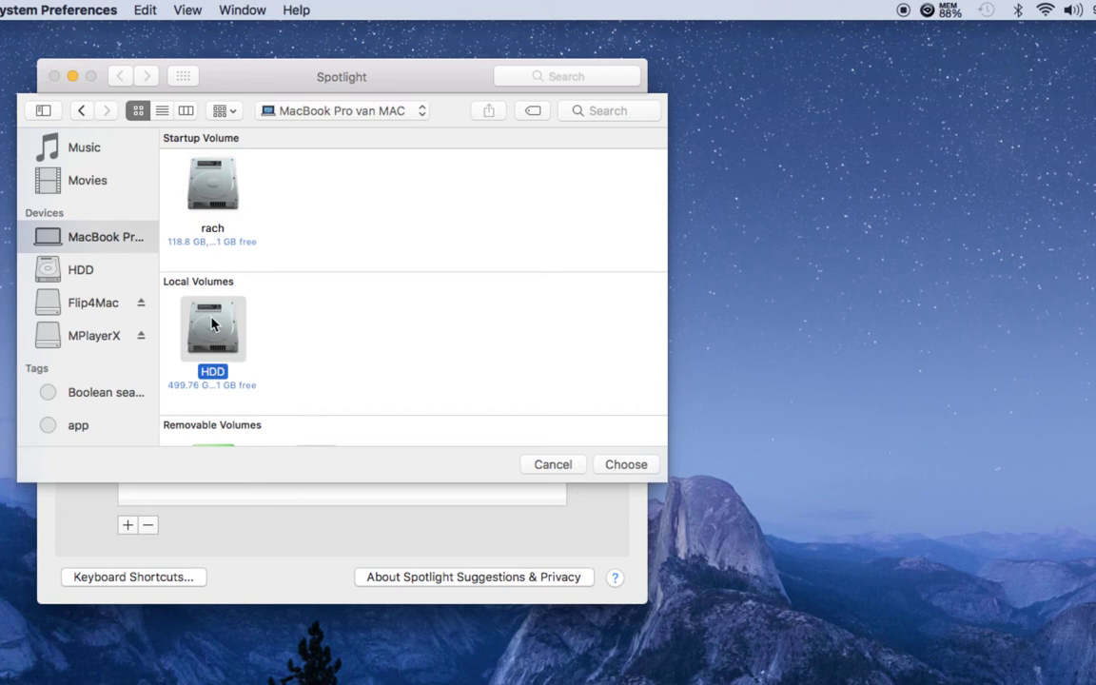
left_click(213, 208)
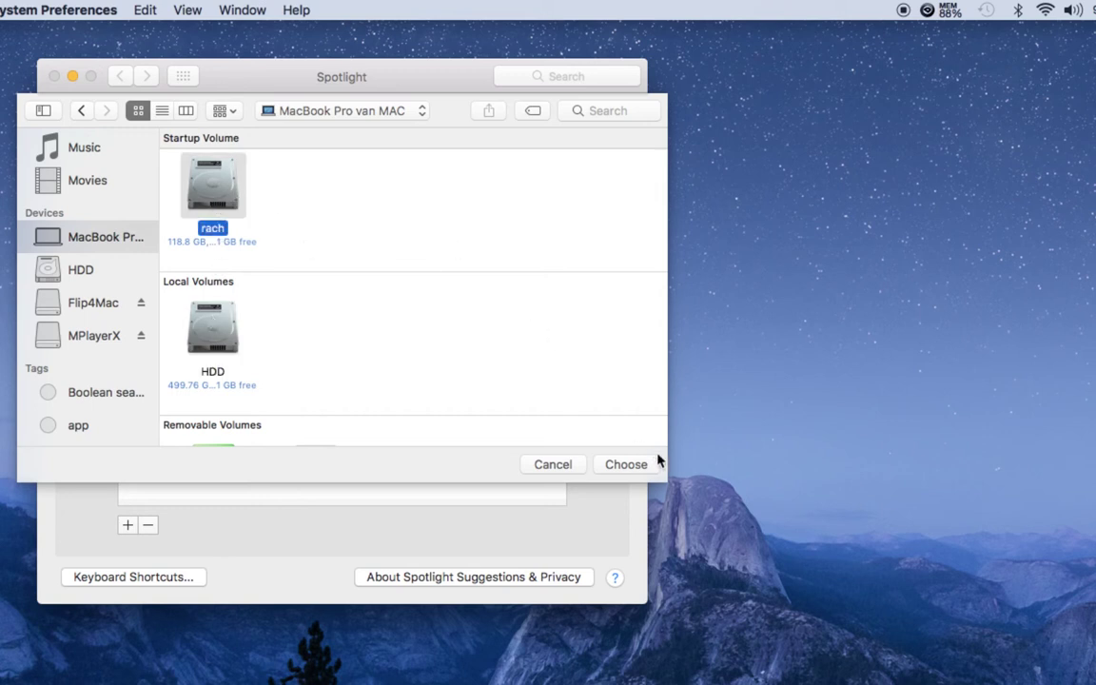
left_click(633, 468)
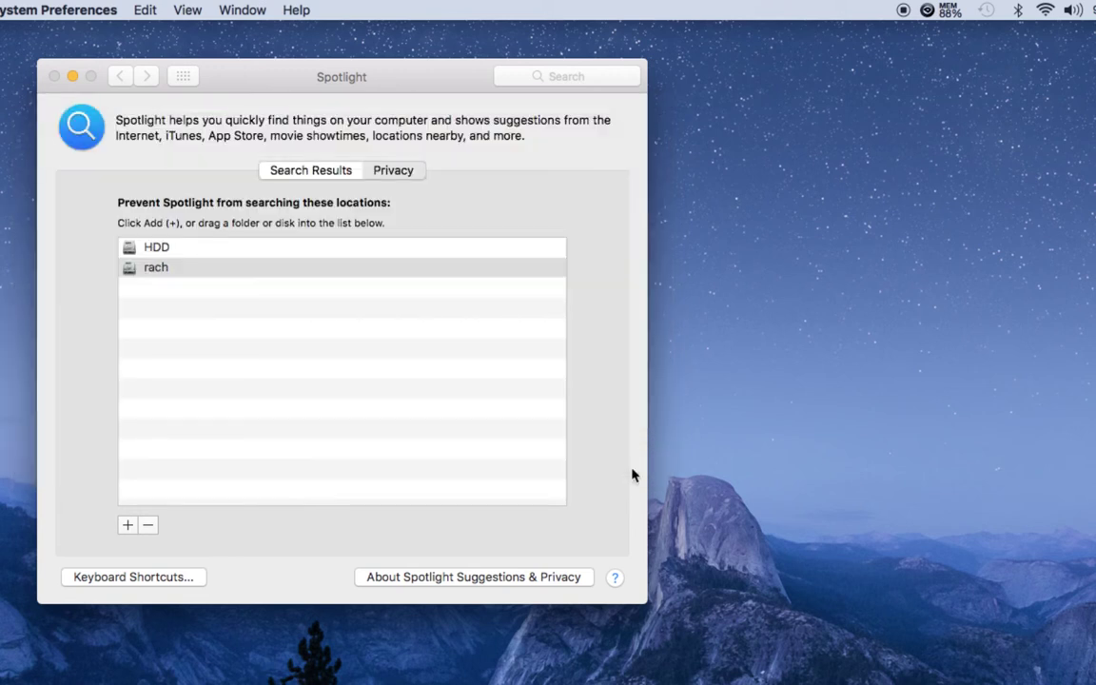
left_click(846, 331)
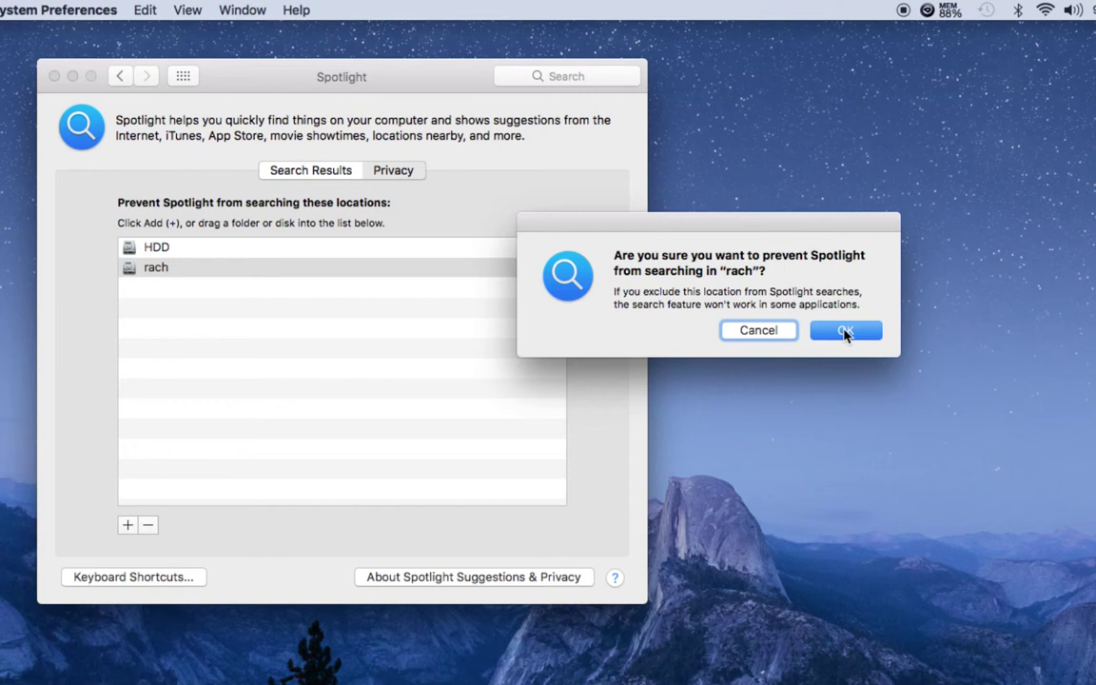
left_click(845, 332)
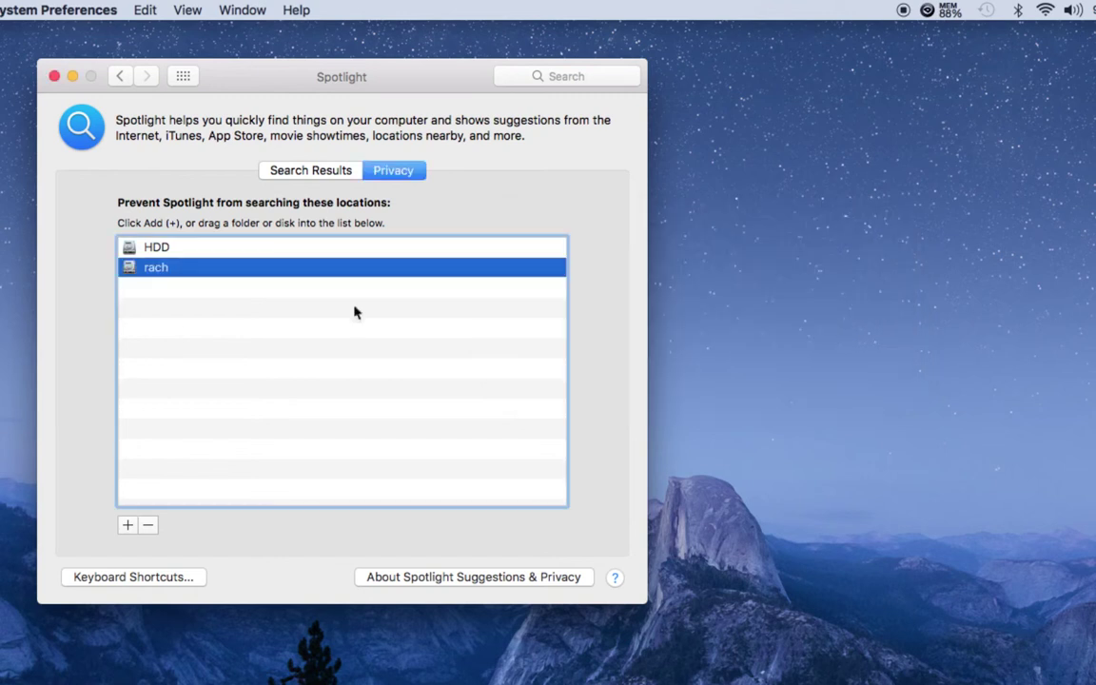
Step: Remove both the HDD and rach disks from Spotlight's excluded locations
left_click(256, 250)
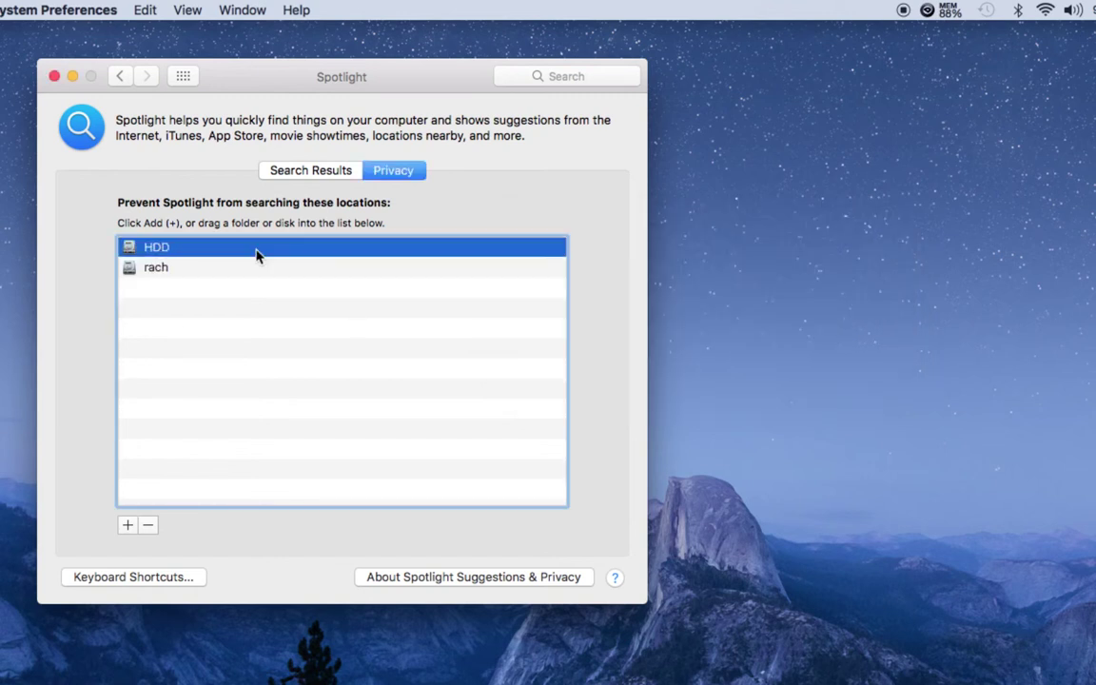
left_click(149, 528)
left_click(149, 525)
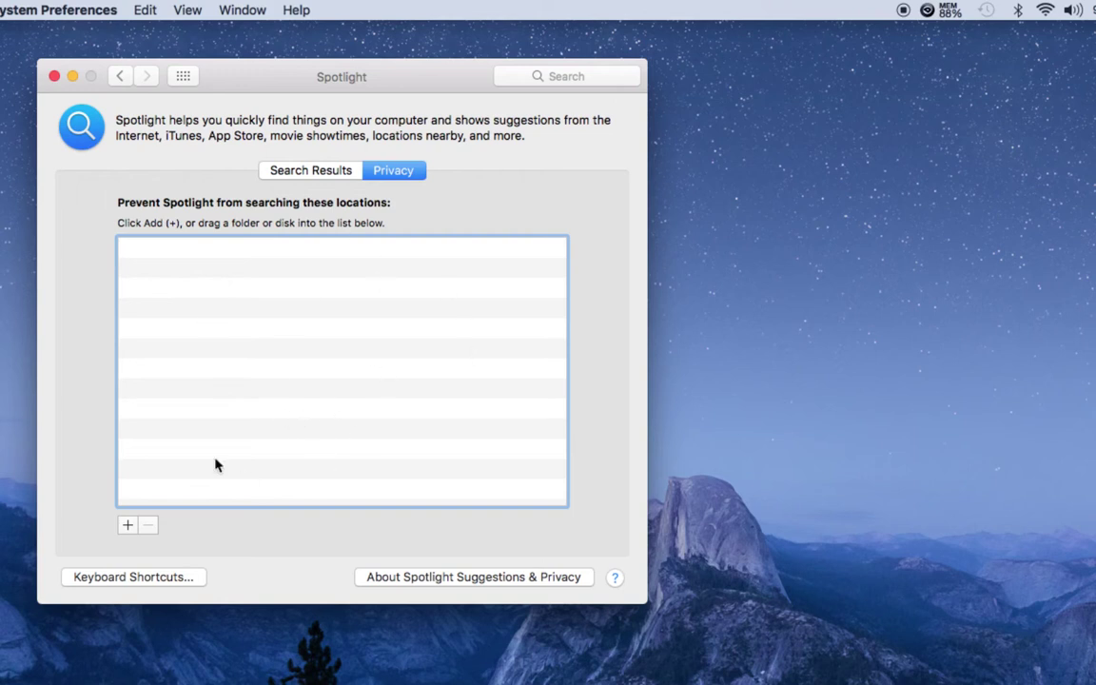
Step: Exclude the startup volume rach from Spotlight searches by adding it to the emptied privacy list
left_click(126, 529)
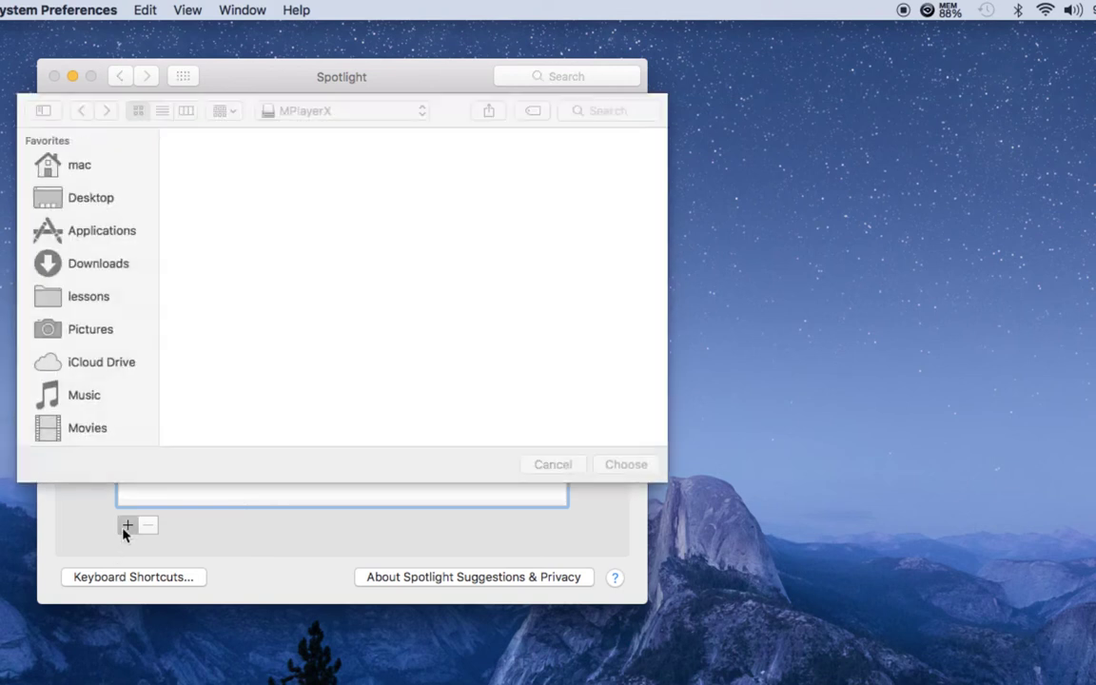
scroll(114, 316, "down", 10)
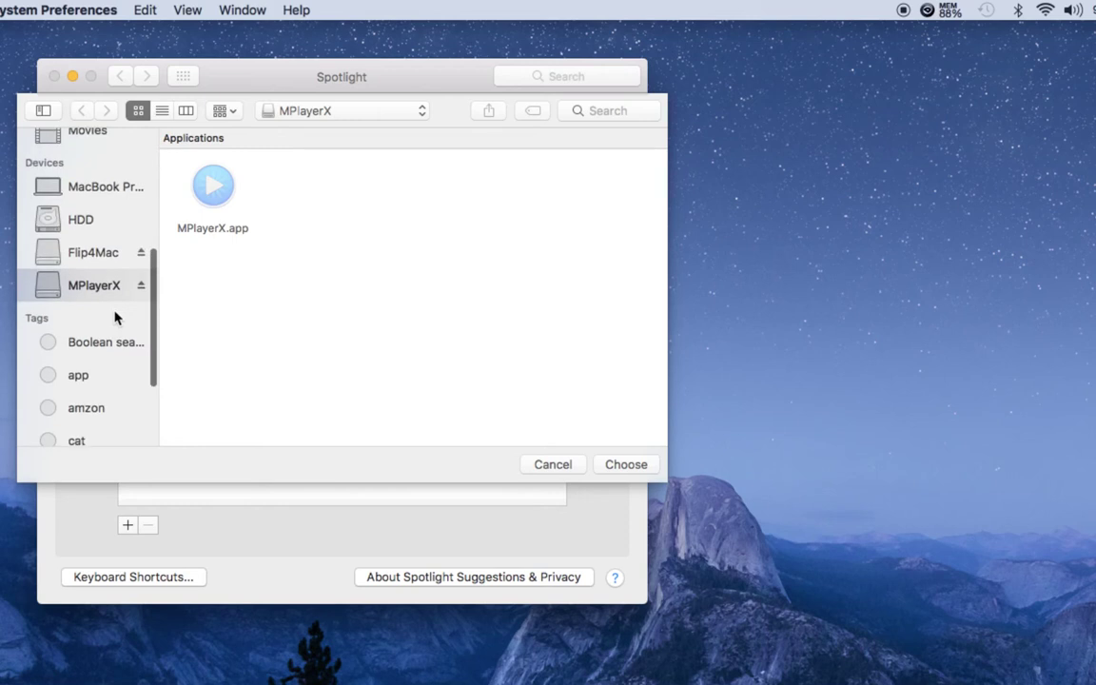
left_click(88, 188)
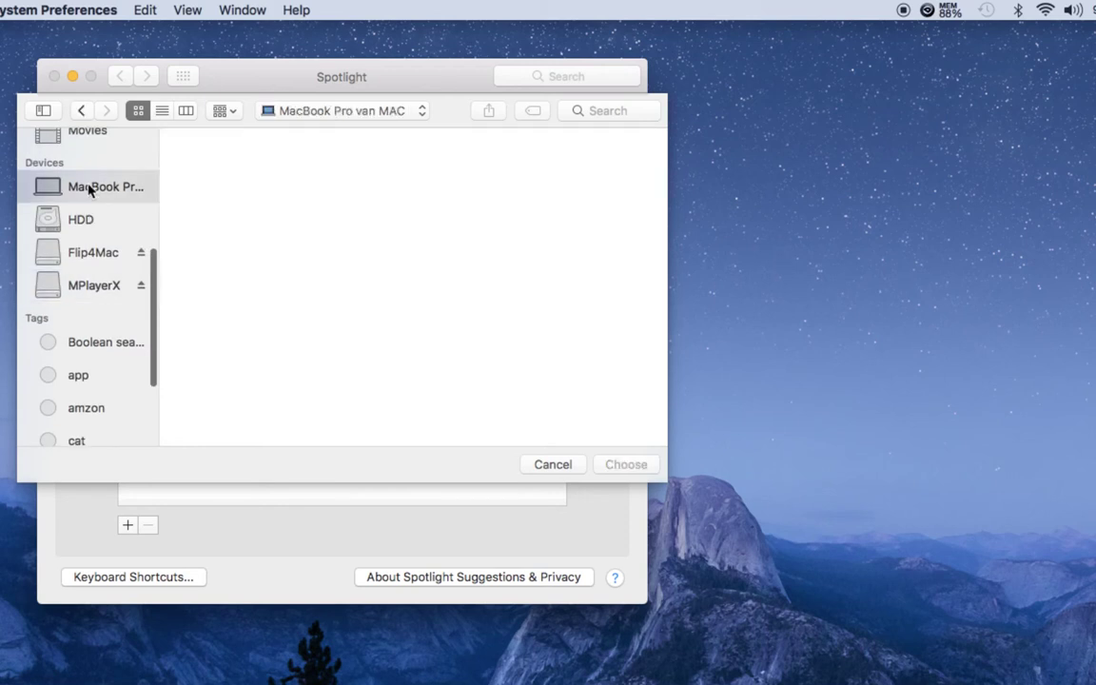
left_click(205, 203)
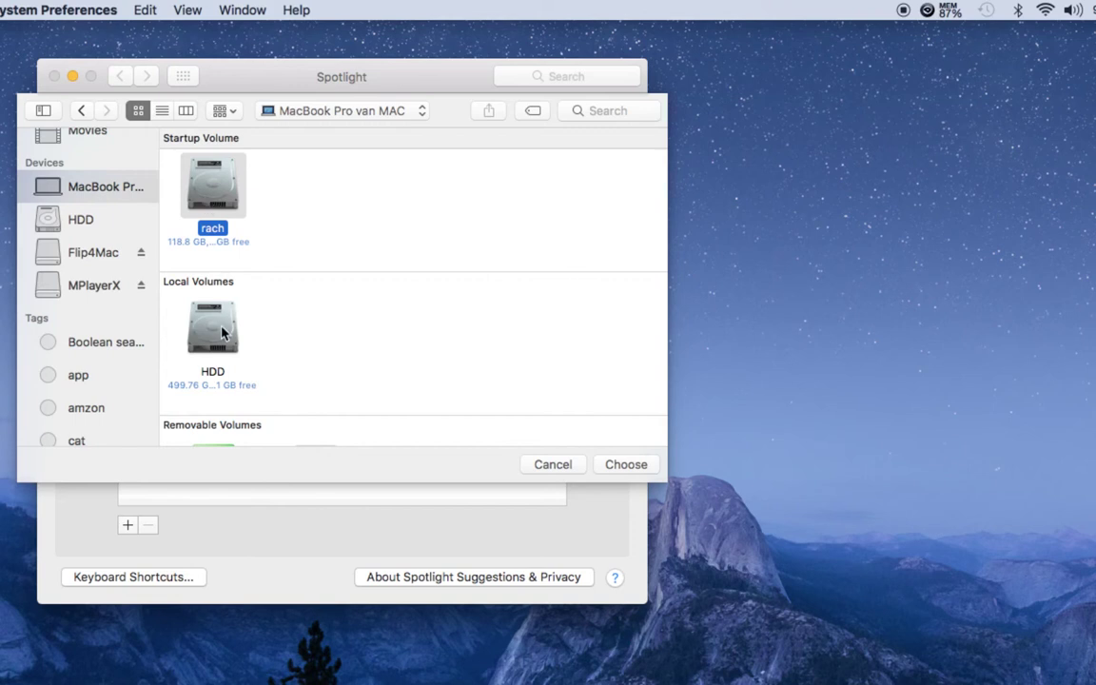
left_click(627, 465)
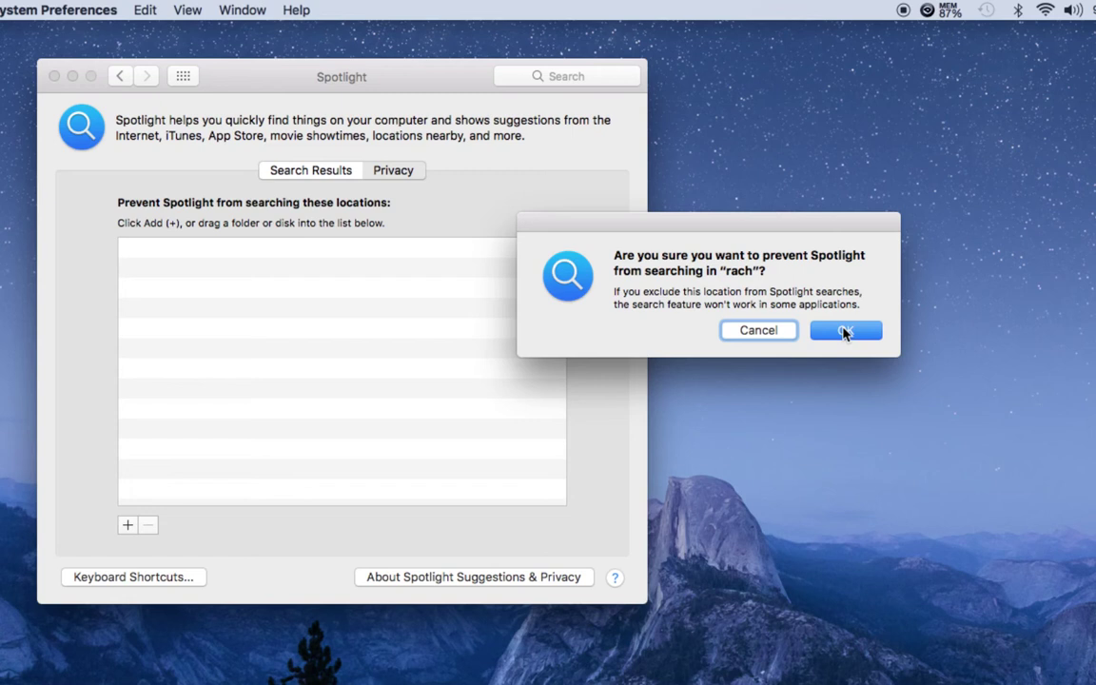
left_click(845, 331)
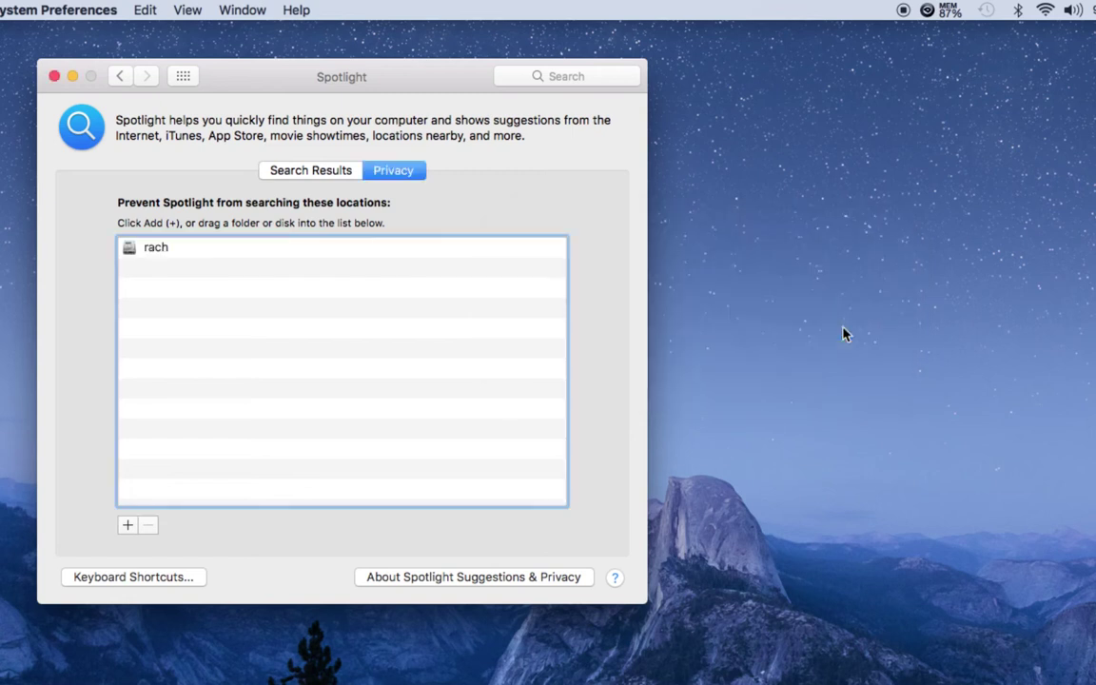
Step: Add the local volume HDD to the locations Spotlight is prevented from searching
left_click(128, 525)
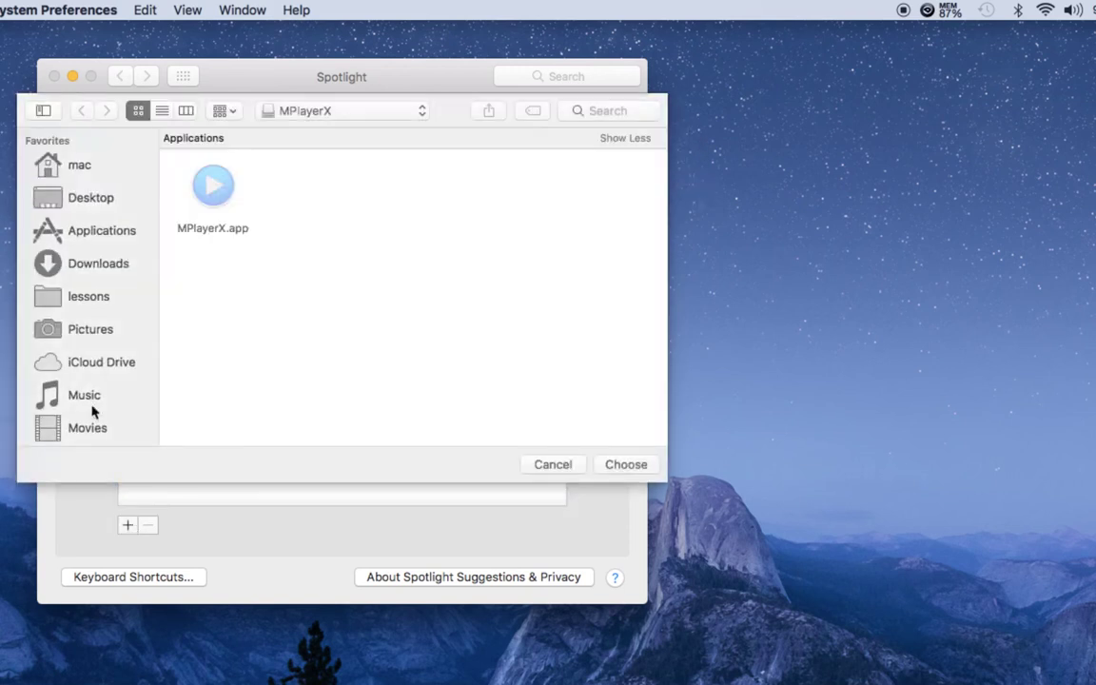
scroll(91, 354, "down", 5)
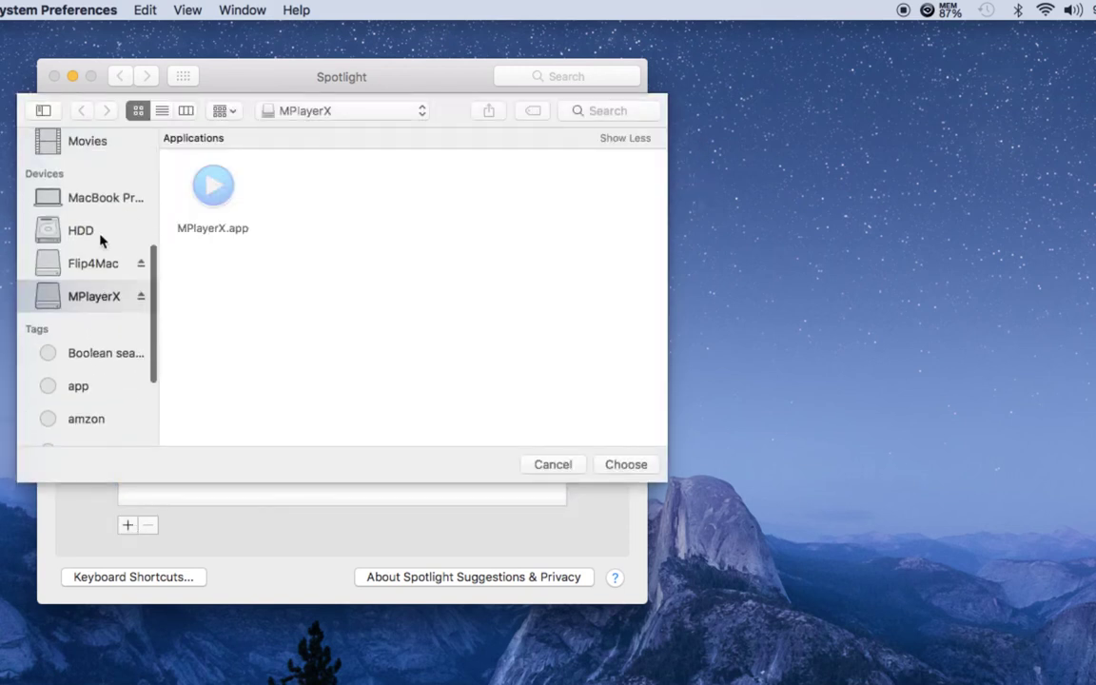
left_click(95, 200)
scroll(224, 299, "down", 2)
scroll(228, 306, "up", 1)
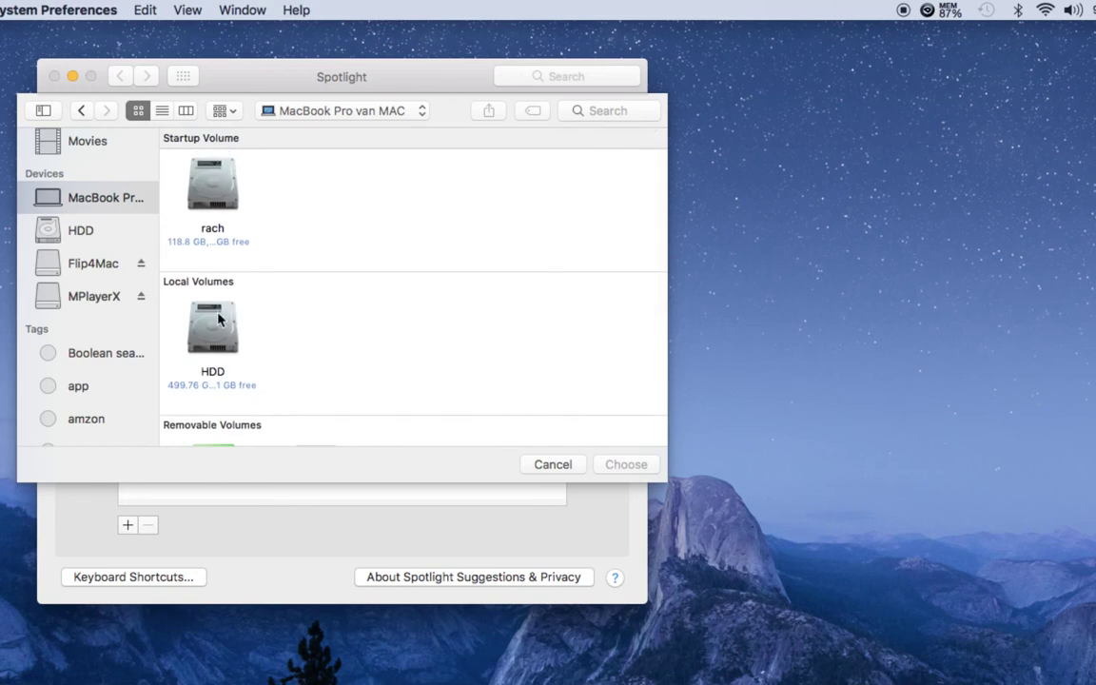
left_click(218, 320)
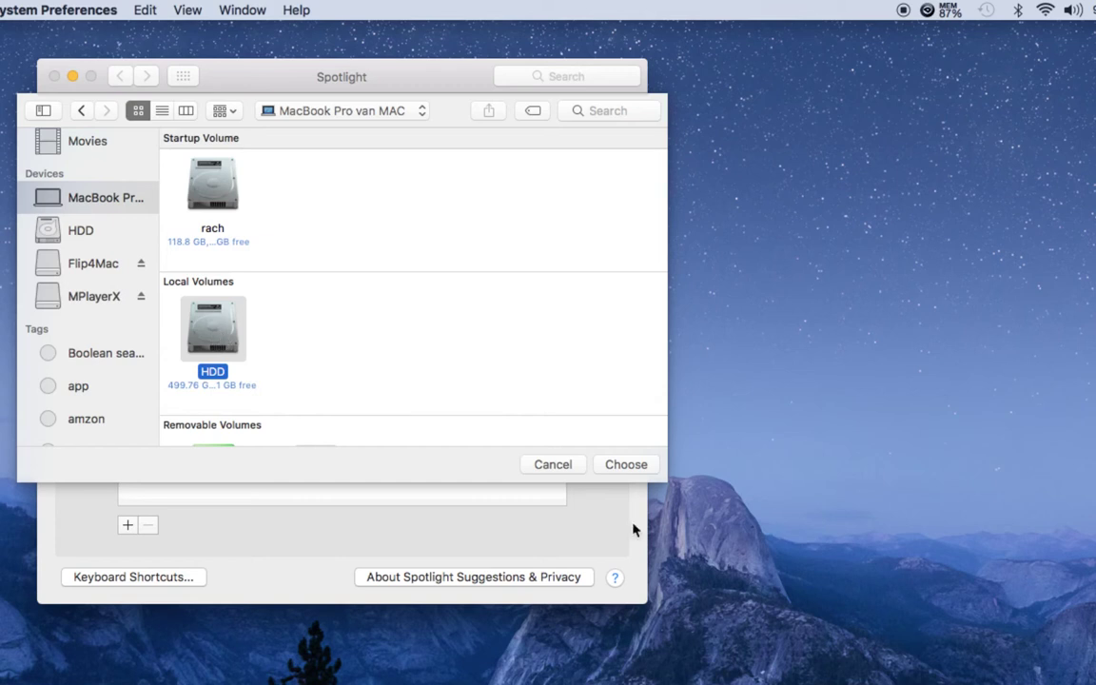
left_click(628, 464)
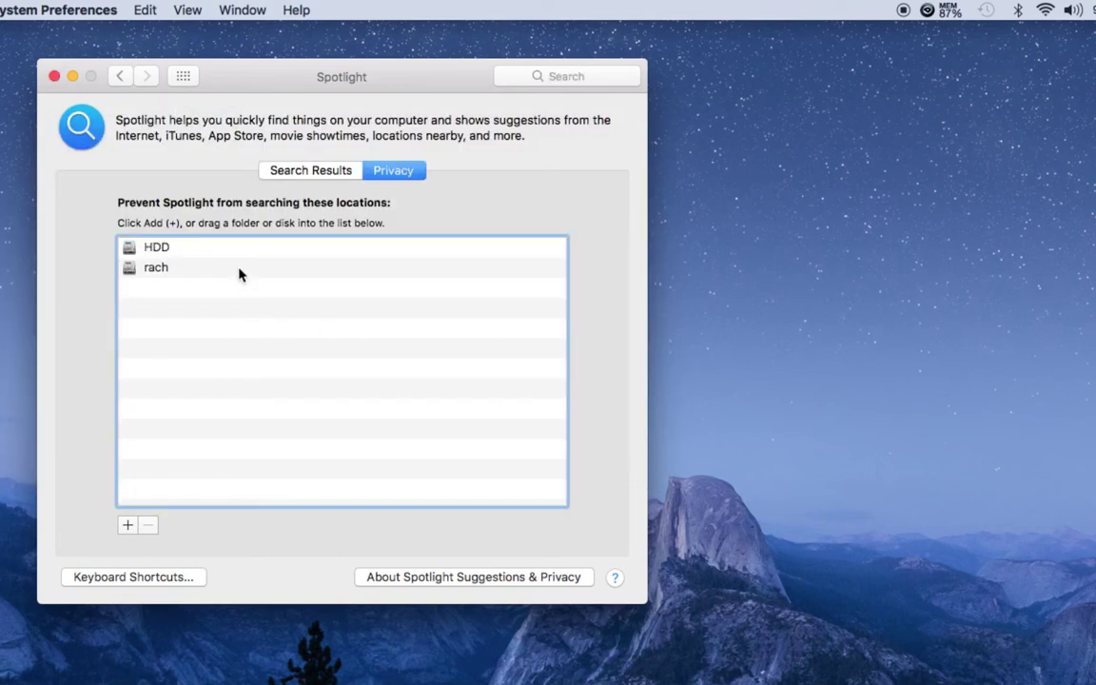
Step: Remove the rach disk from Spotlight's excluded locations so it gets indexed again
left_click(233, 256)
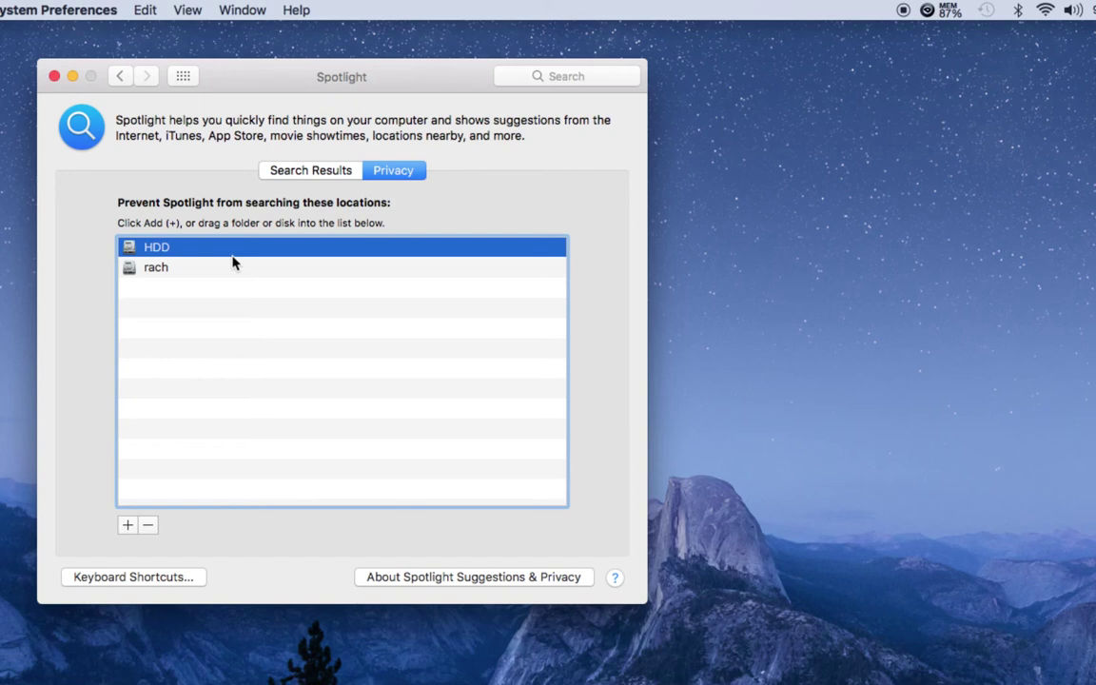
left_click(198, 269)
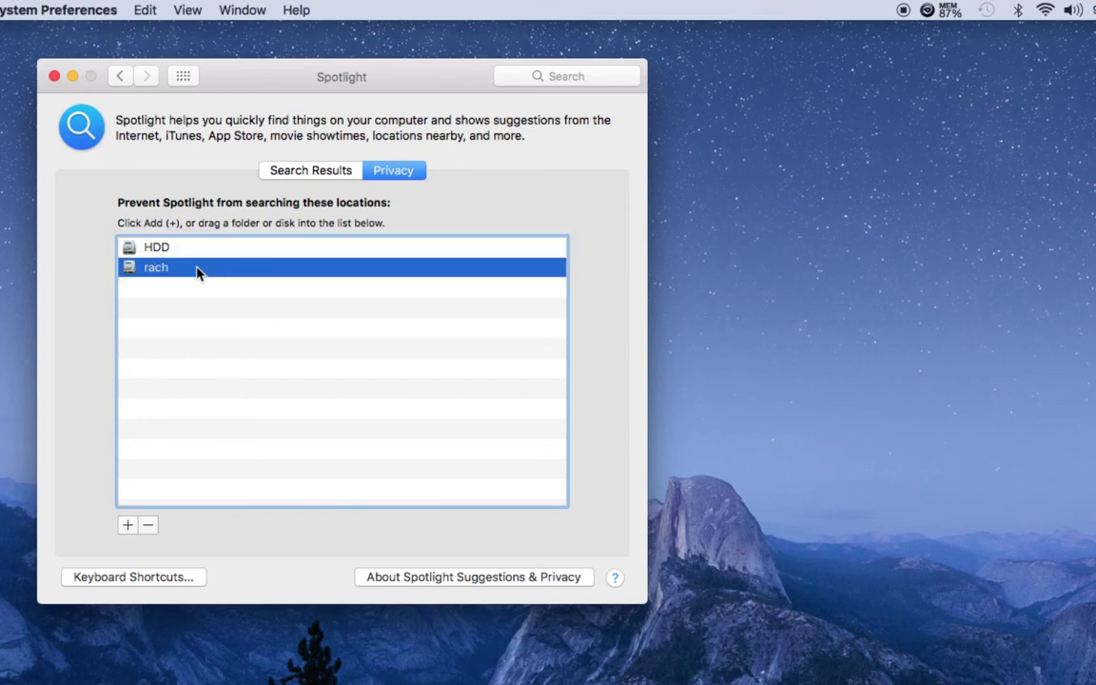
left_click(147, 525)
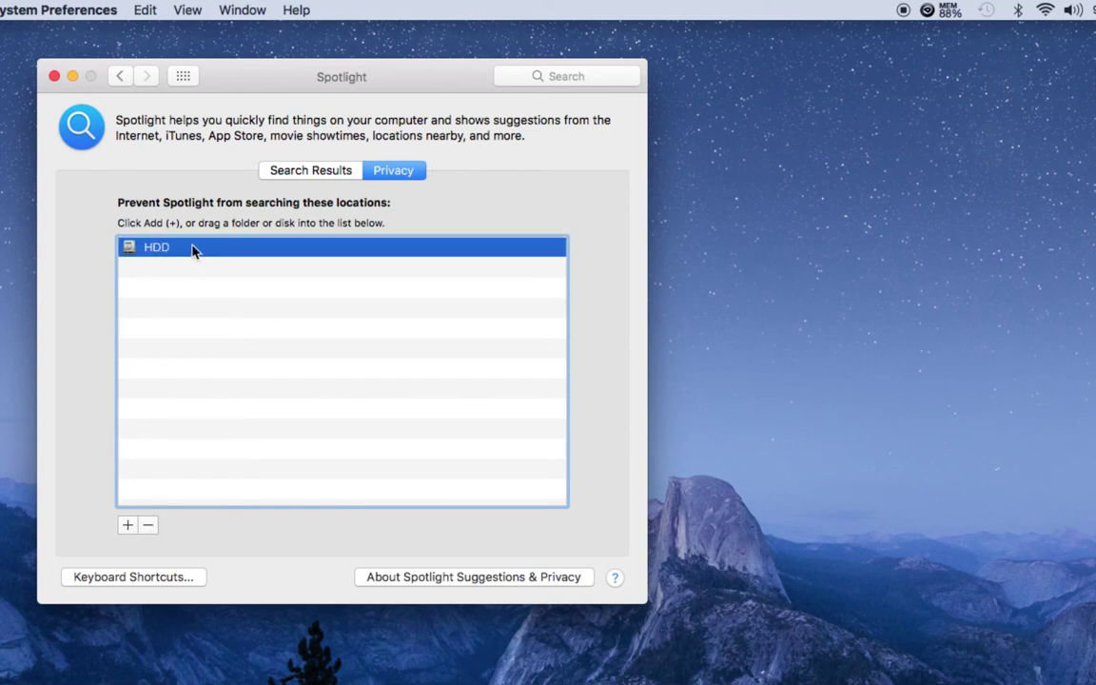
Step: Remove the HDD disk from Spotlight's excluded locations and close the preferences window
left_click(147, 527)
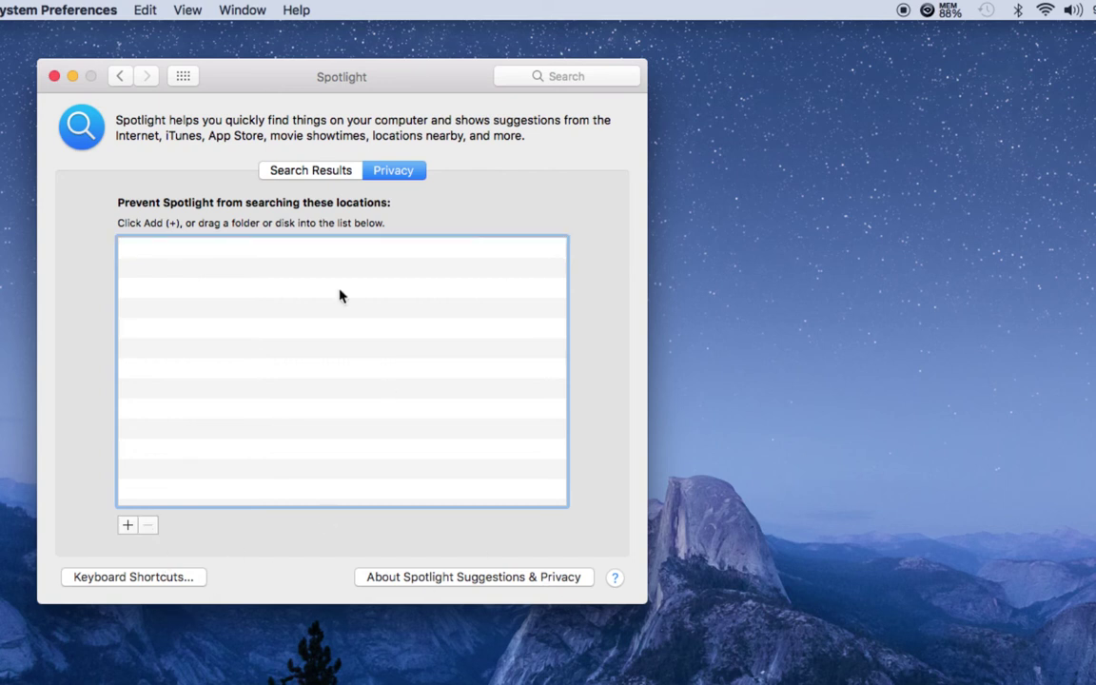
left_click(54, 77)
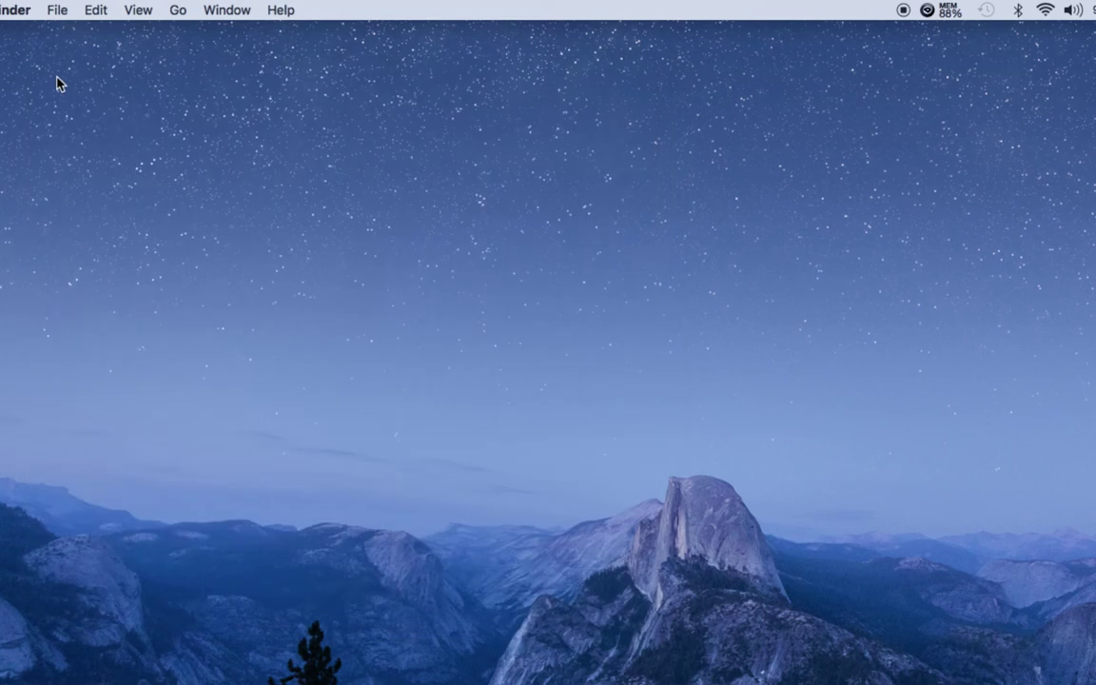
left_click(22, 12)
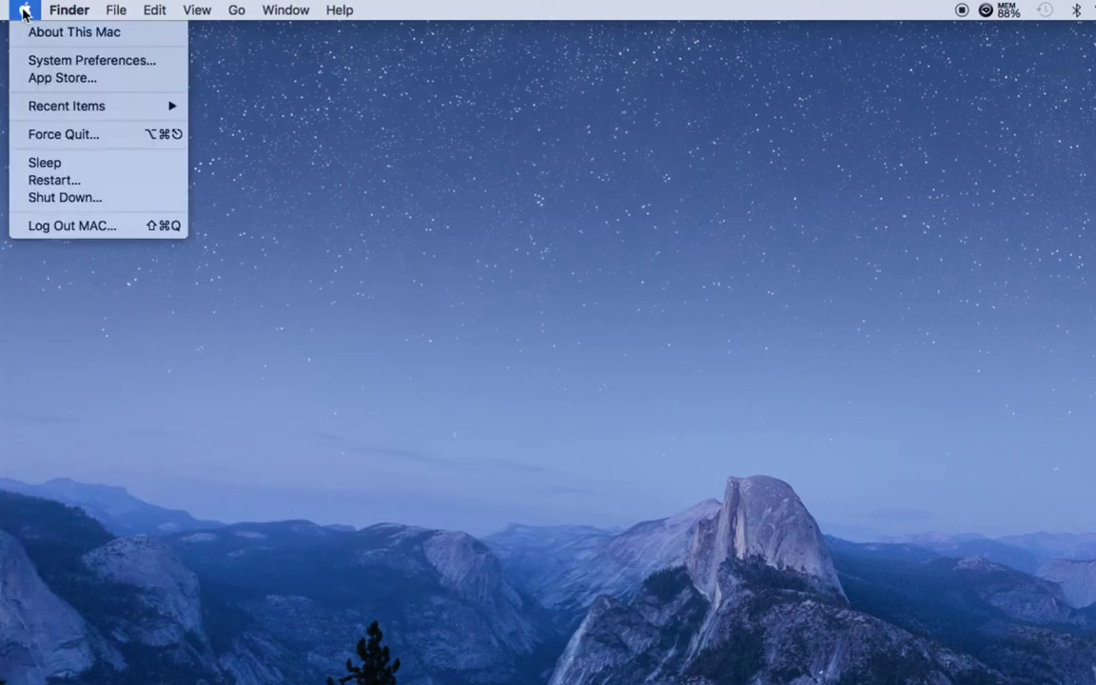
left_click(296, 198)
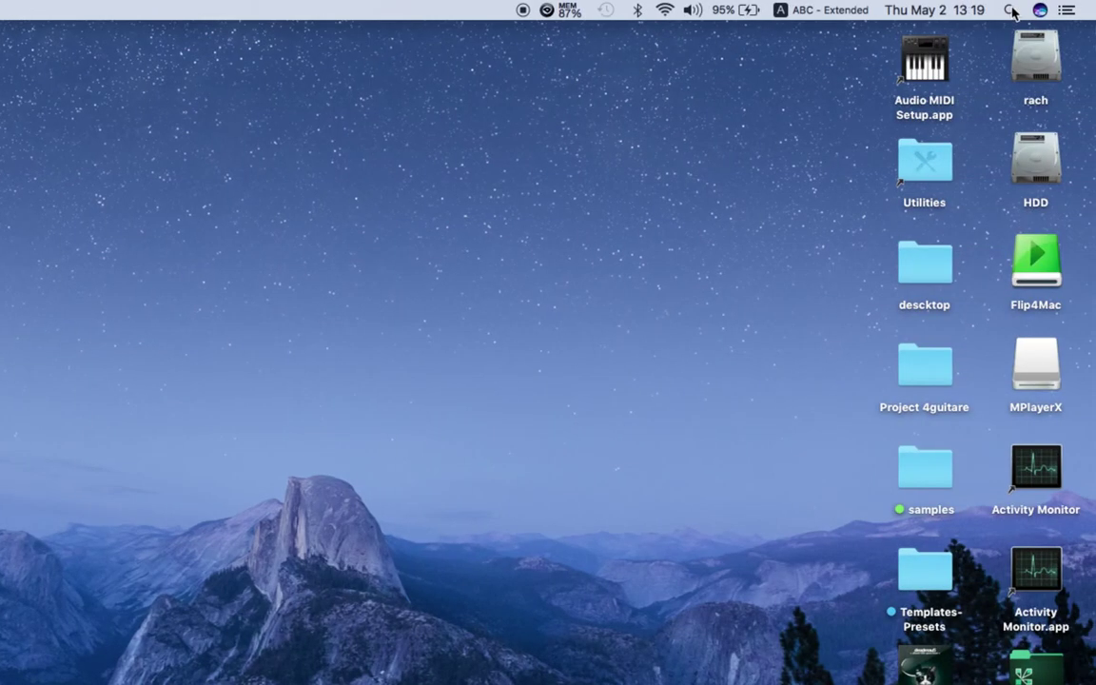
Step: Search Spotlight for "opera" to test the rebuilt index
left_click(1011, 10)
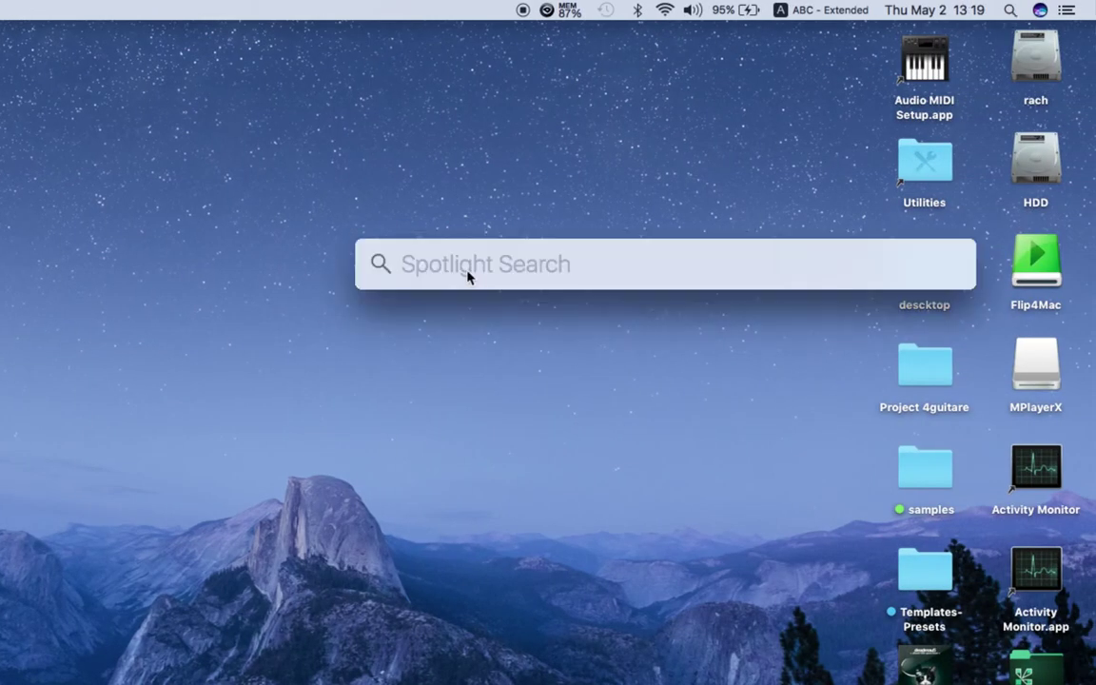
type("opera")
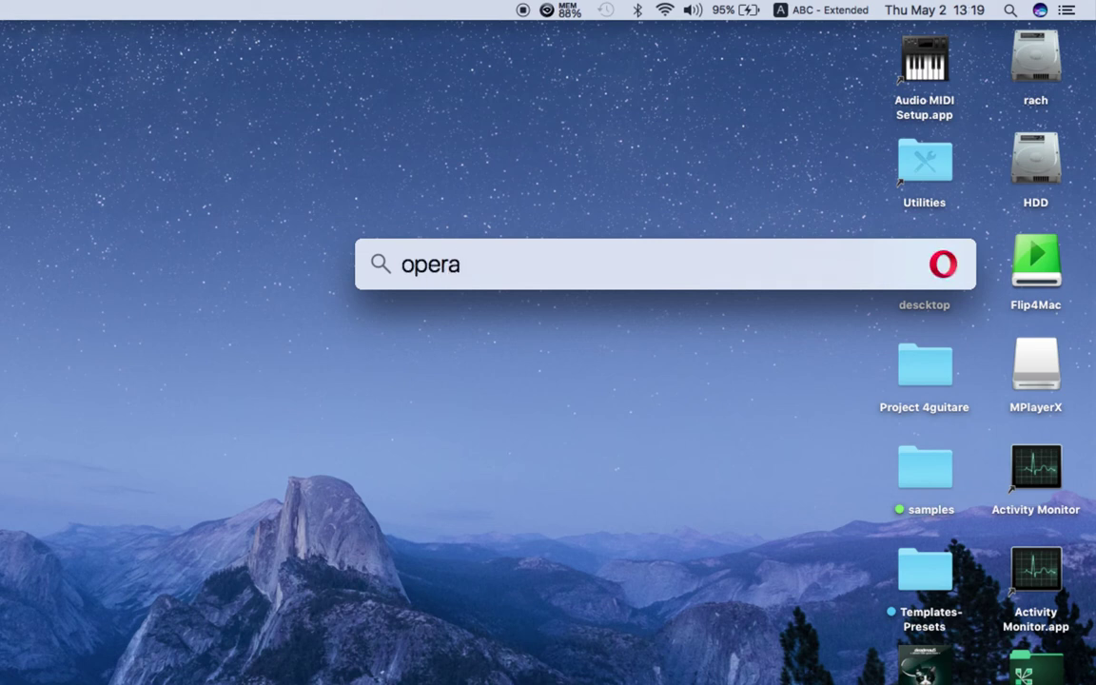
scroll(581, 462, "down", 3)
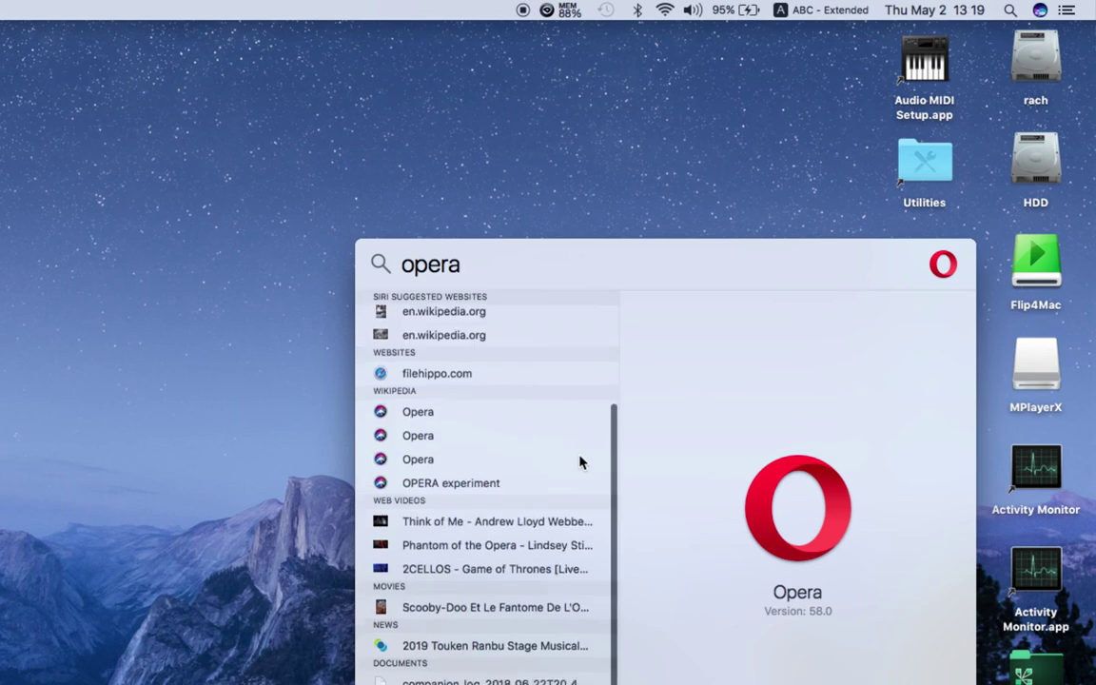
scroll(629, 251, "up", 3)
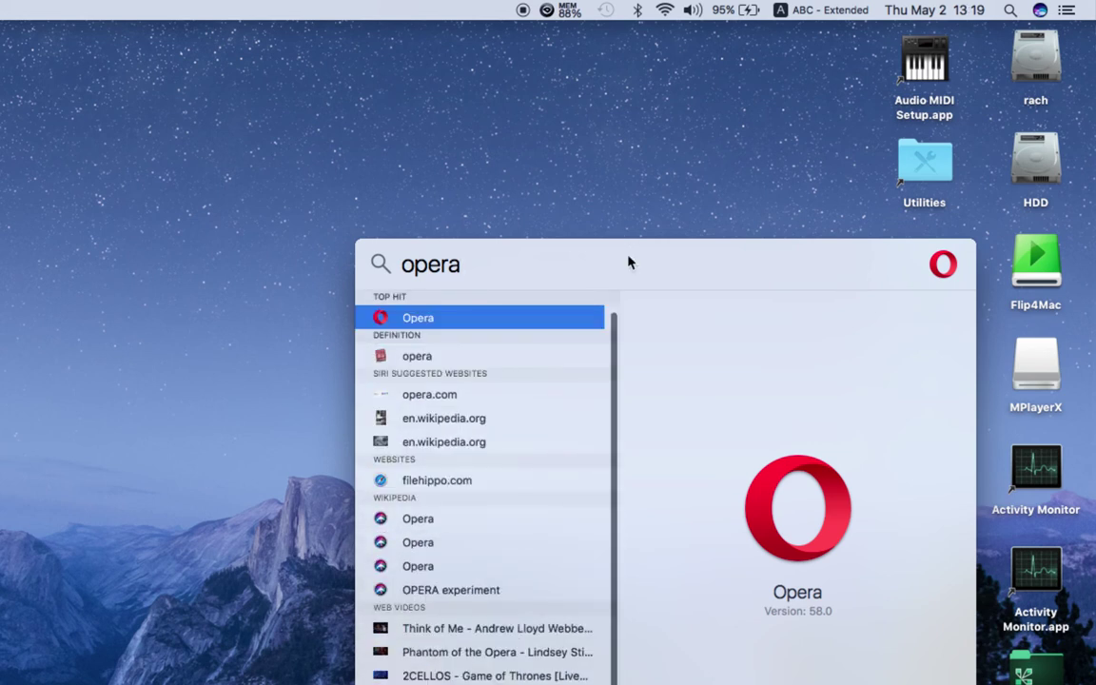
Step: Move the Spotlight window higher on the desktop, review the "opera" results through to the documents, and dismiss the search
left_click_drag(628, 252, 625, 79)
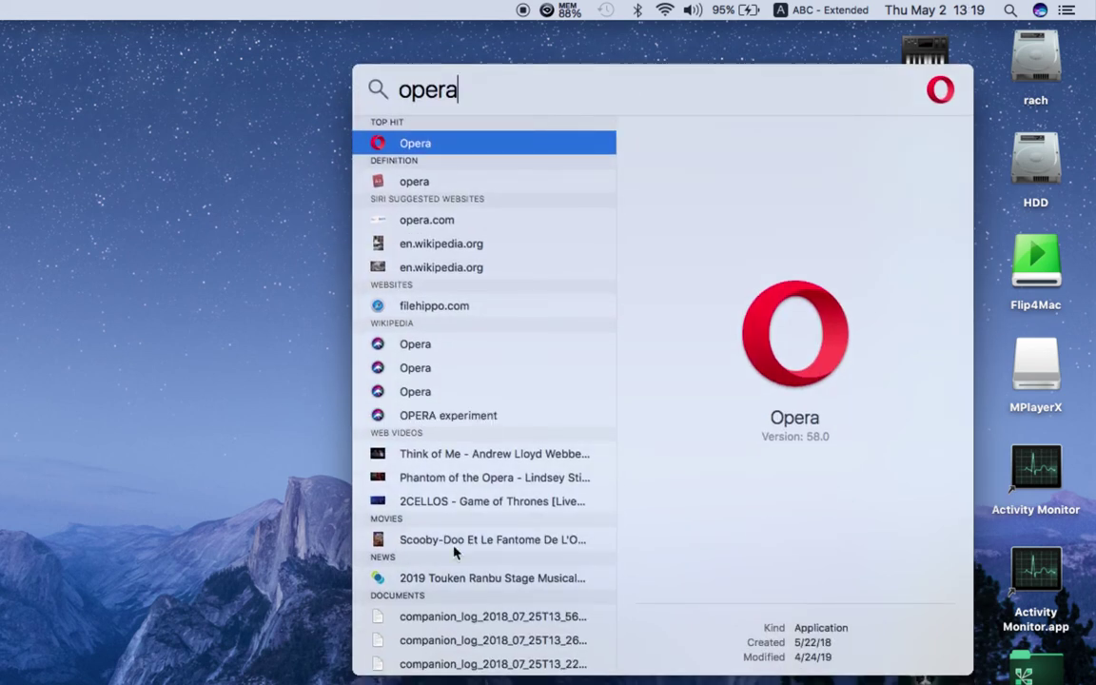
scroll(454, 548, "down", 5)
scroll(455, 550, "up", 5)
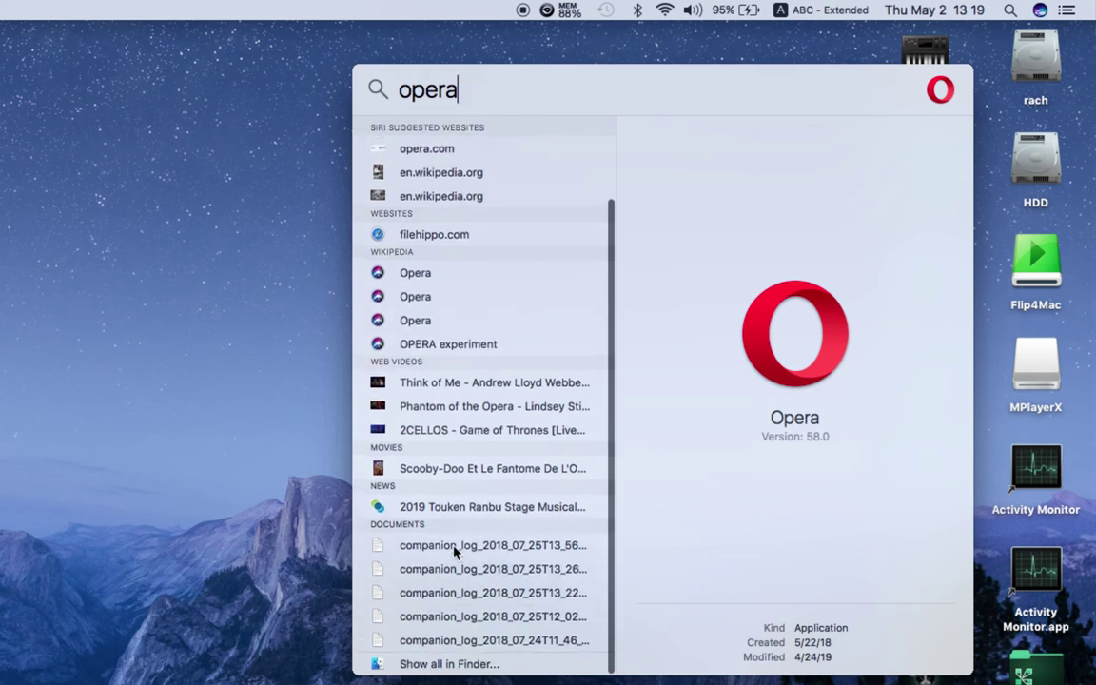
scroll(426, 479, "down", 5)
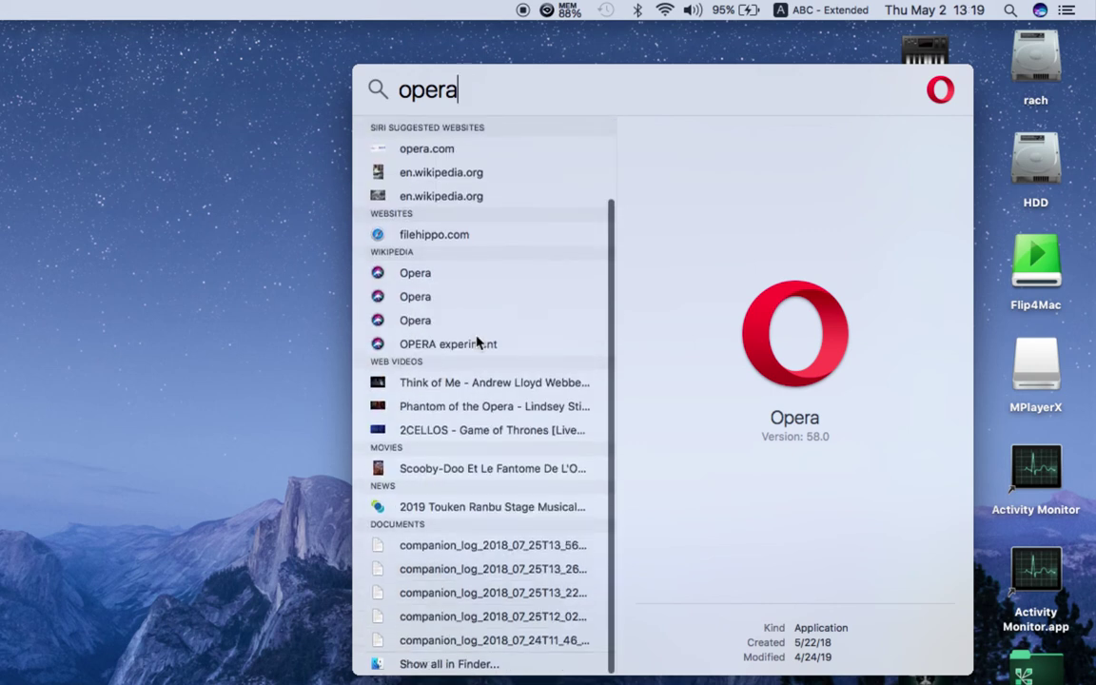
scroll(466, 352, "up", 5)
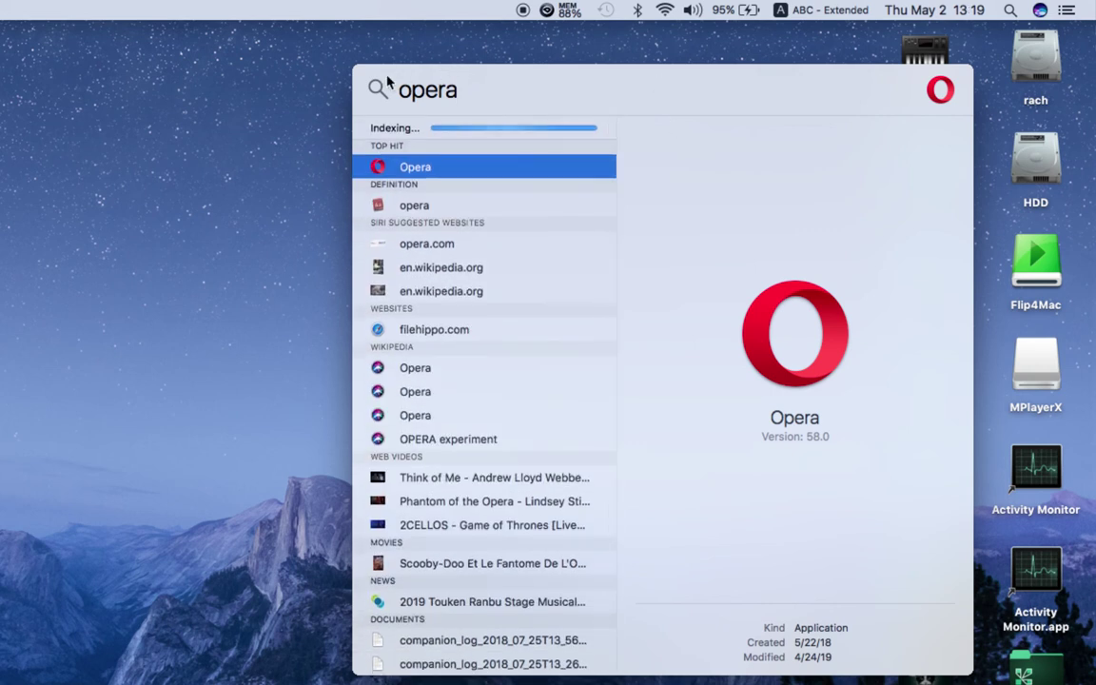
left_click(445, 49)
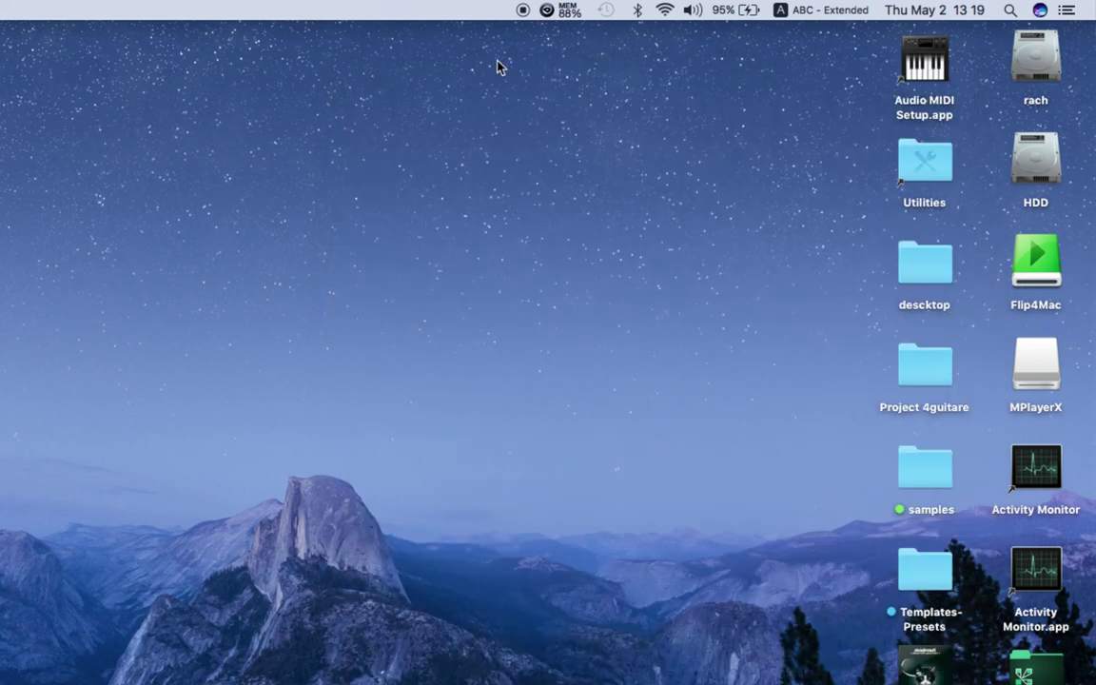